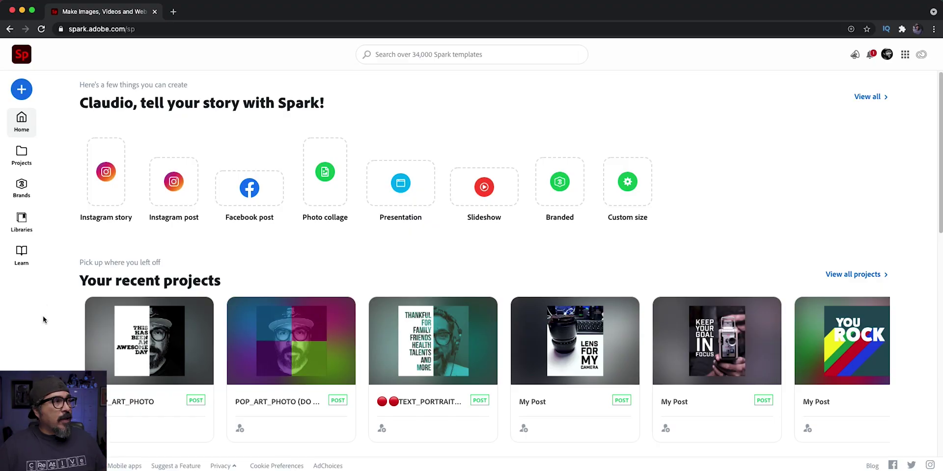
- Go from the home page to the Projects page listing the project folders
click(20, 151)
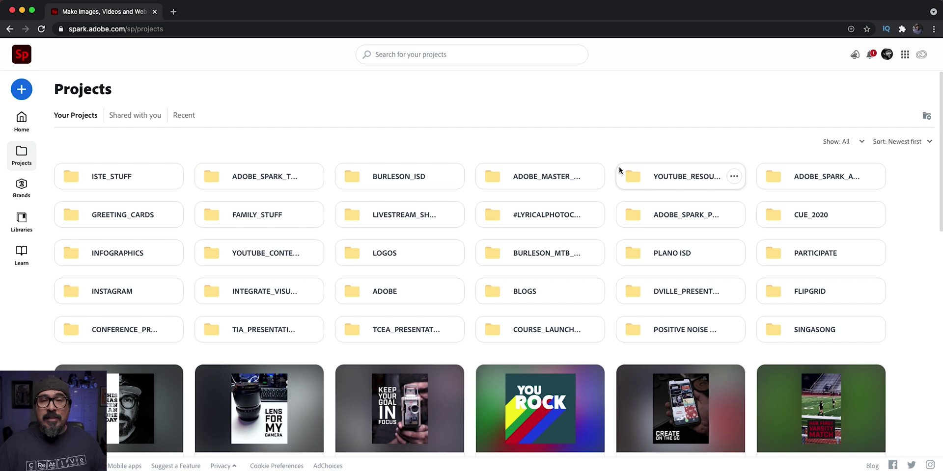
- Make a new project folder called HEADERS_BANNERS
click(927, 118)
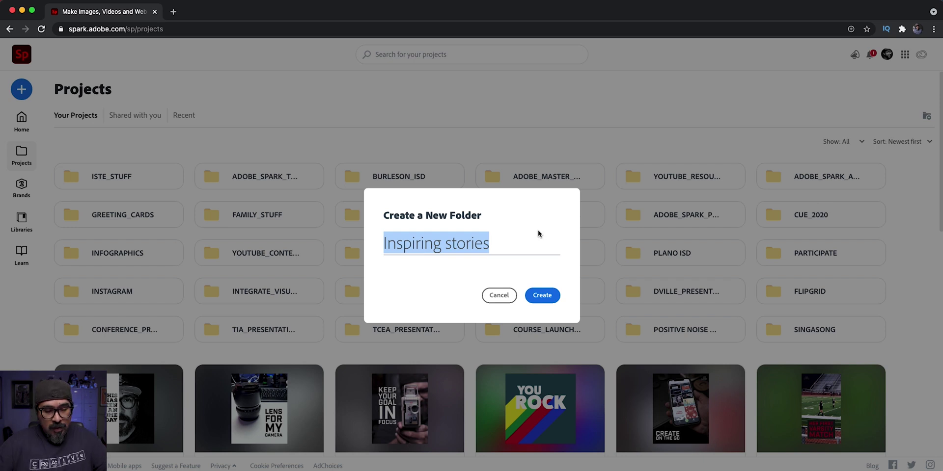
text(HEADERS_)
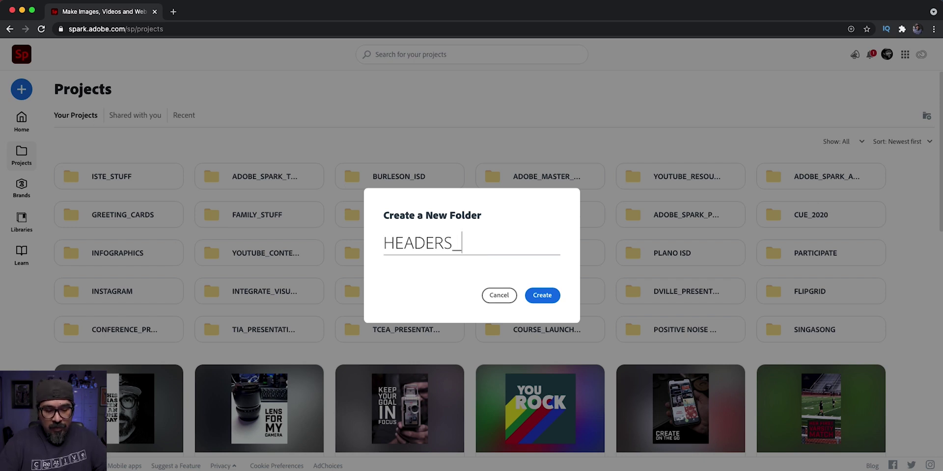
text(BANNERS)
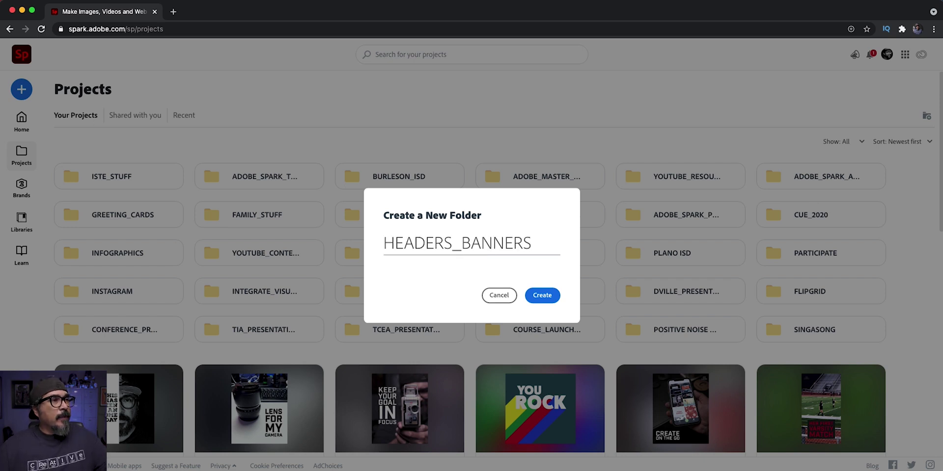
click(545, 297)
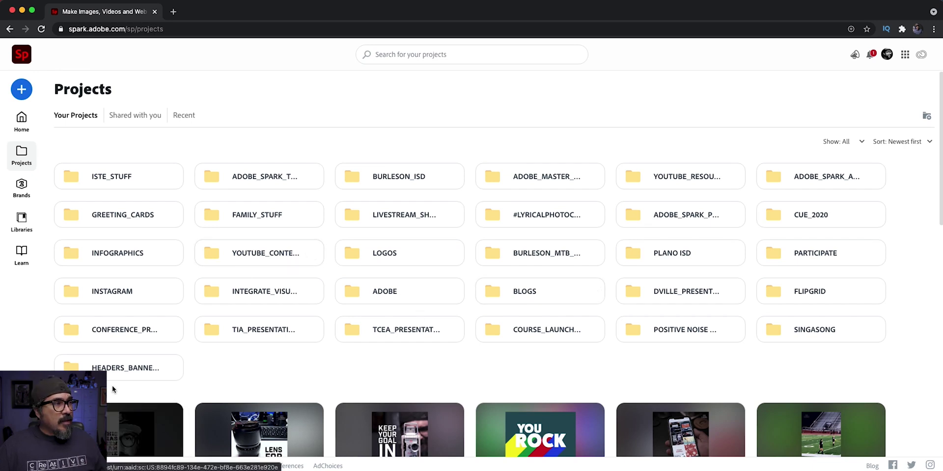
- In the HEADERS_BANNERS folder, start a custom-size graphic using the 1500 x 500 Twitter header preset
click(120, 376)
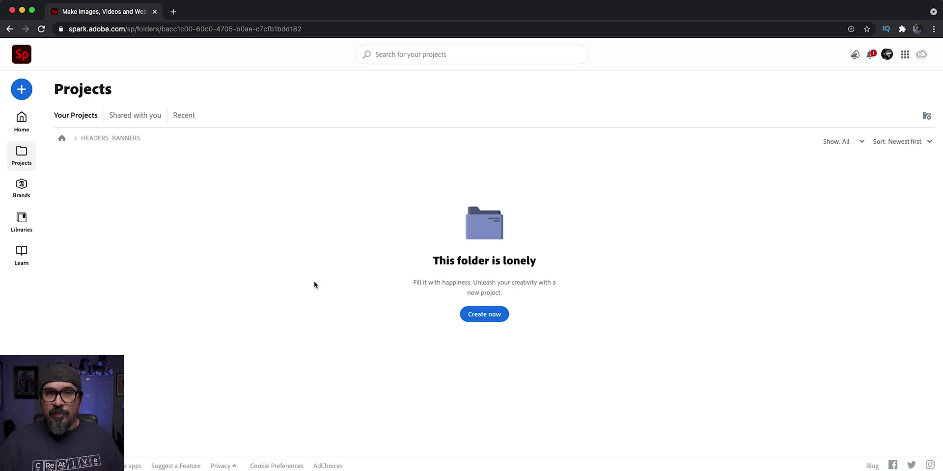
click(31, 94)
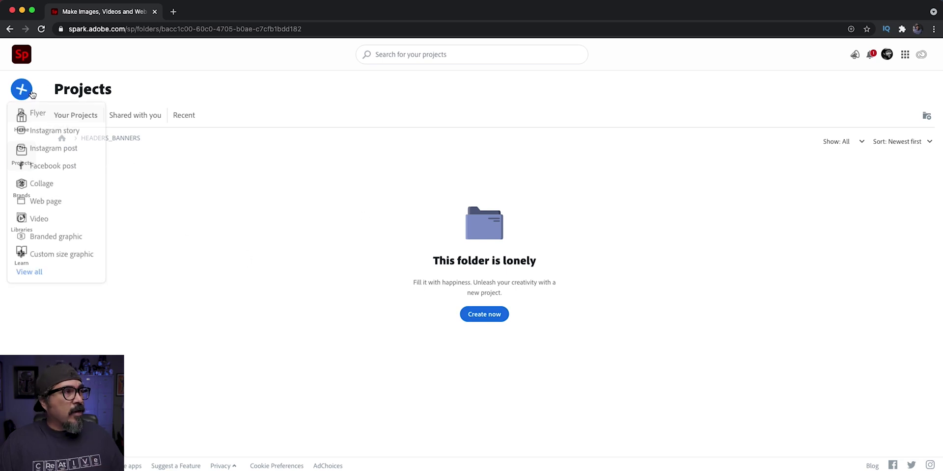
click(46, 256)
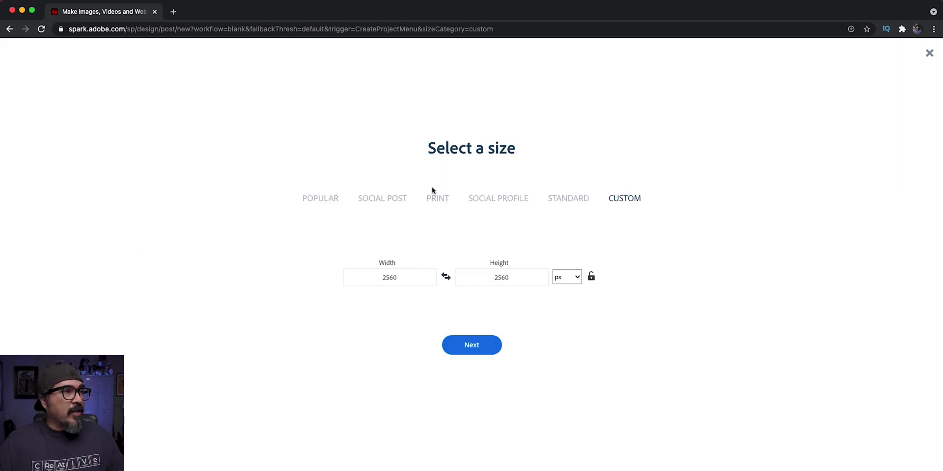
click(492, 201)
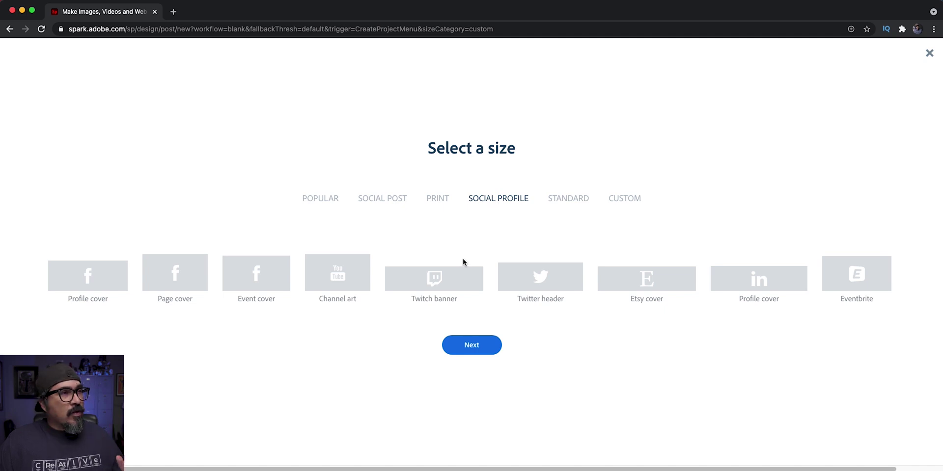
click(515, 281)
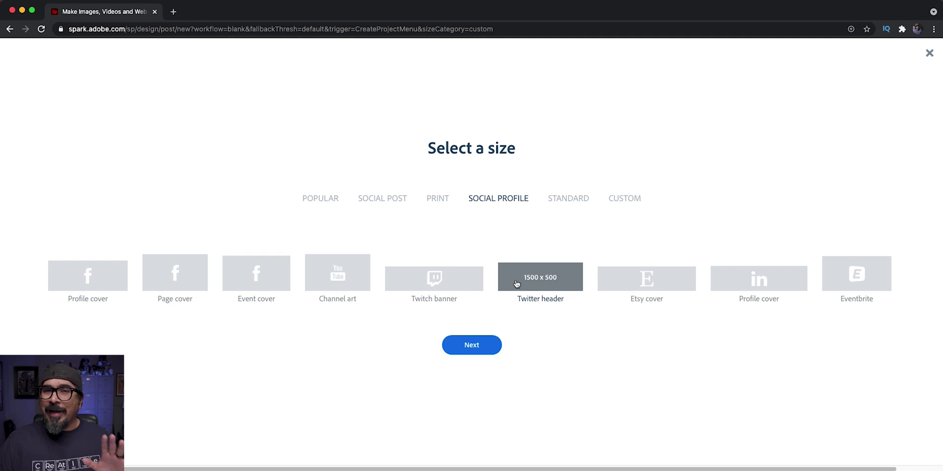
- Create the blank Twitter header canvas and upload the outdoor photo as its background
click(457, 349)
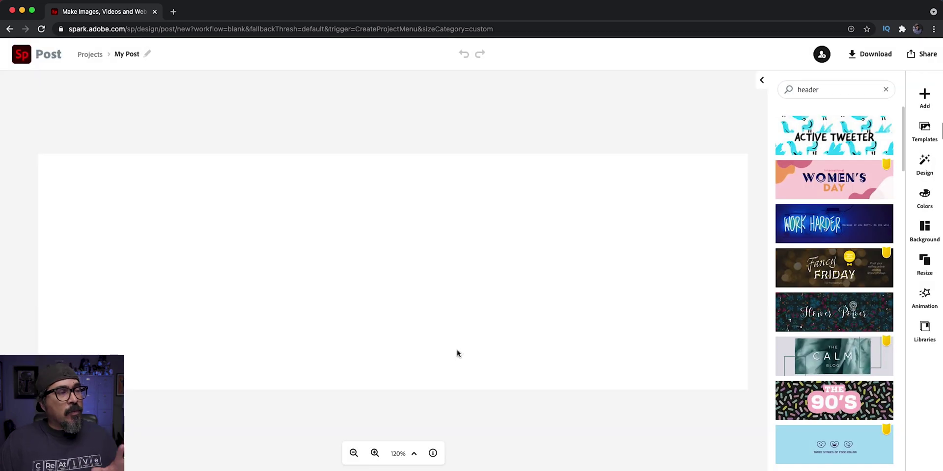
click(457, 352)
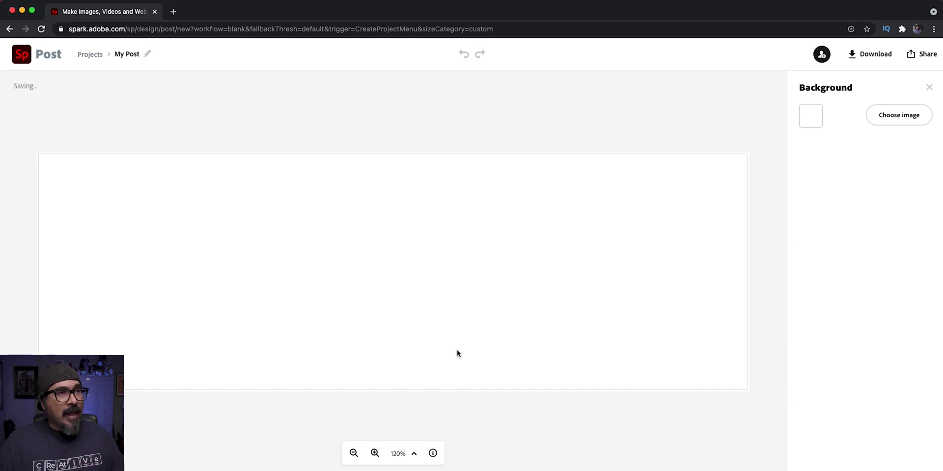
click(886, 115)
click(835, 145)
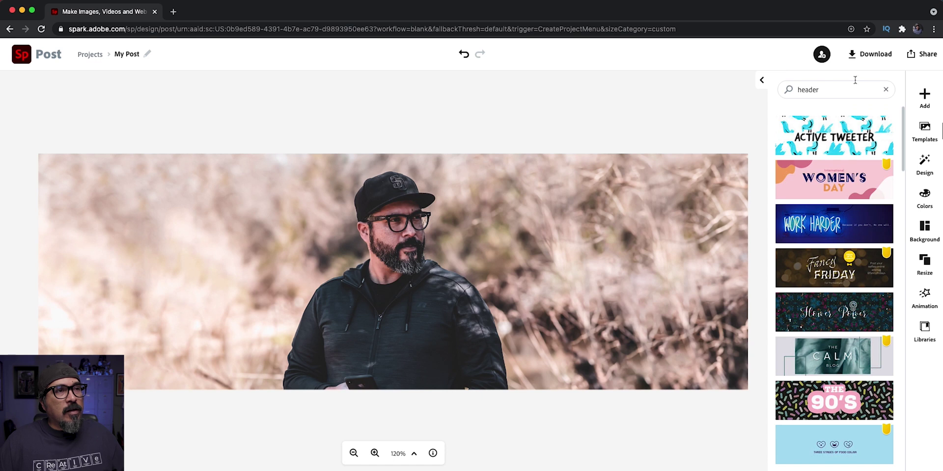
- Begin adding a new text element from scratch over the photo
click(921, 98)
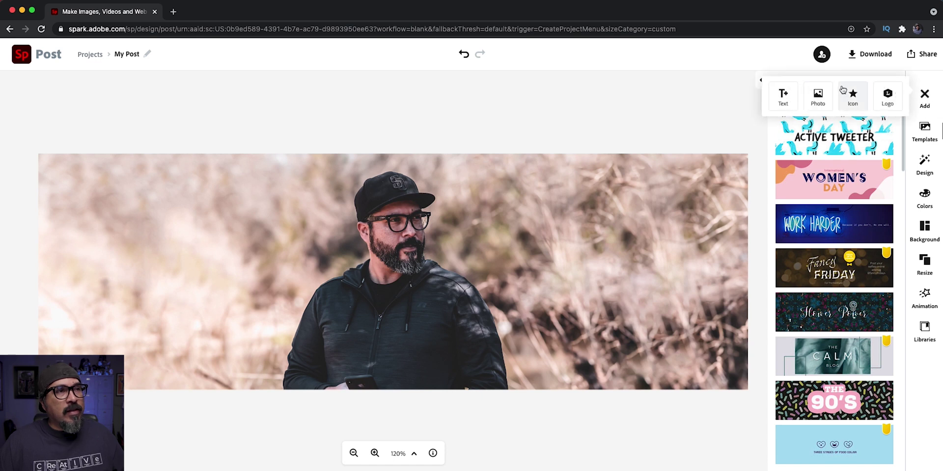
click(795, 104)
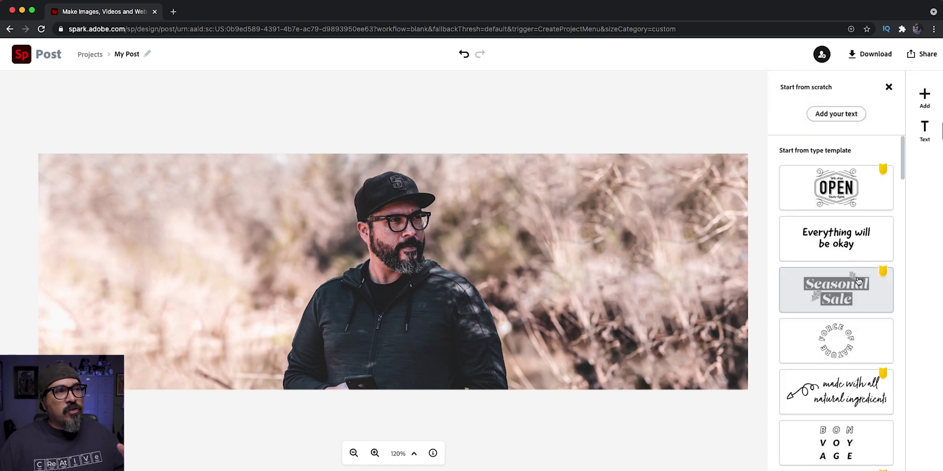
scroll(858, 283, down, 6)
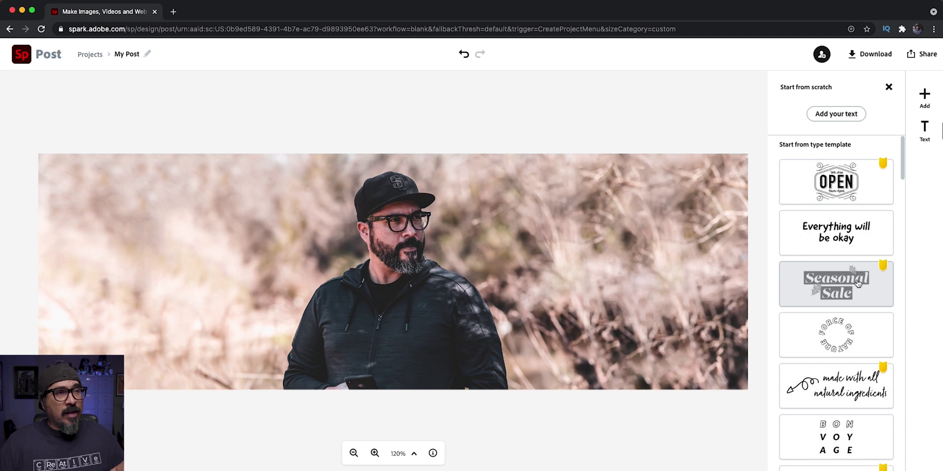
scroll(858, 283, down, 5)
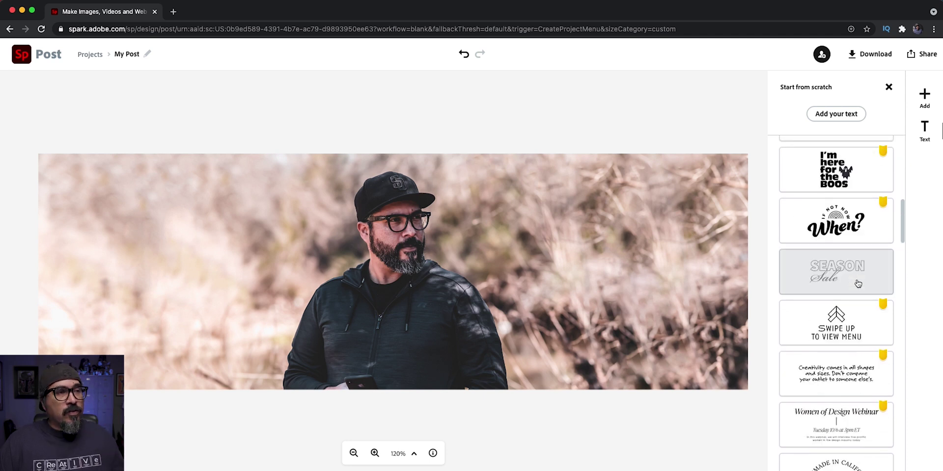
scroll(858, 284, up, 10)
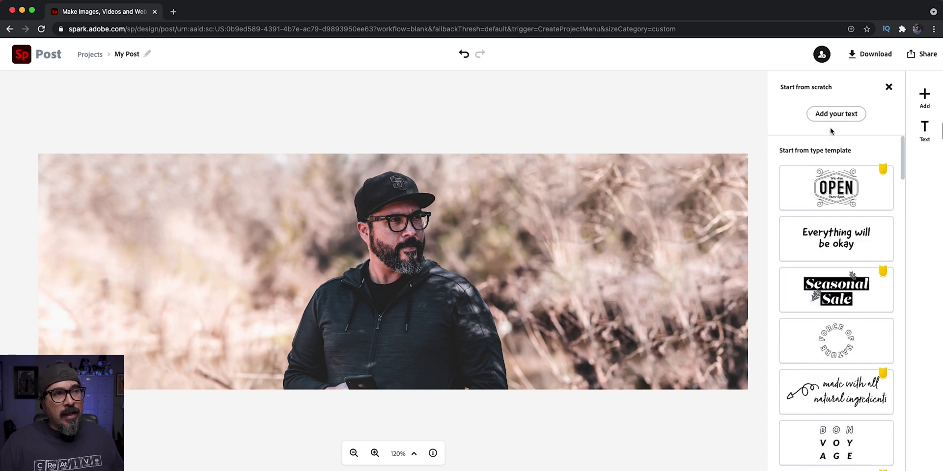
click(832, 115)
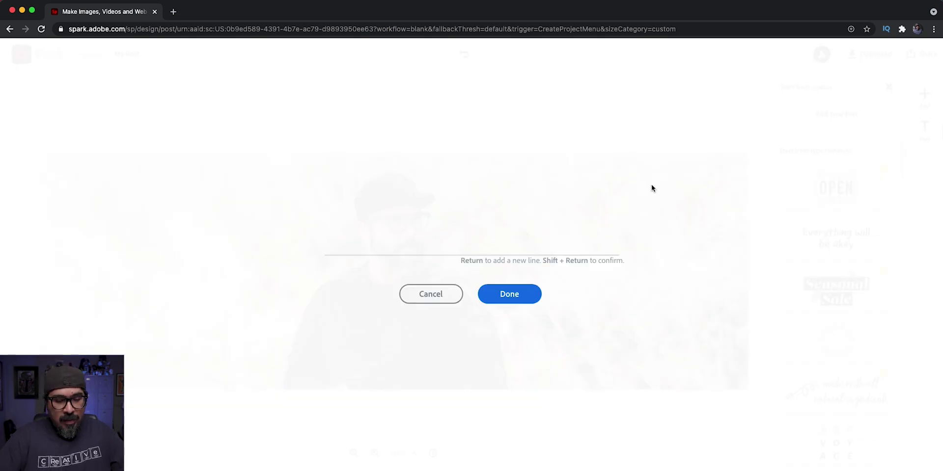
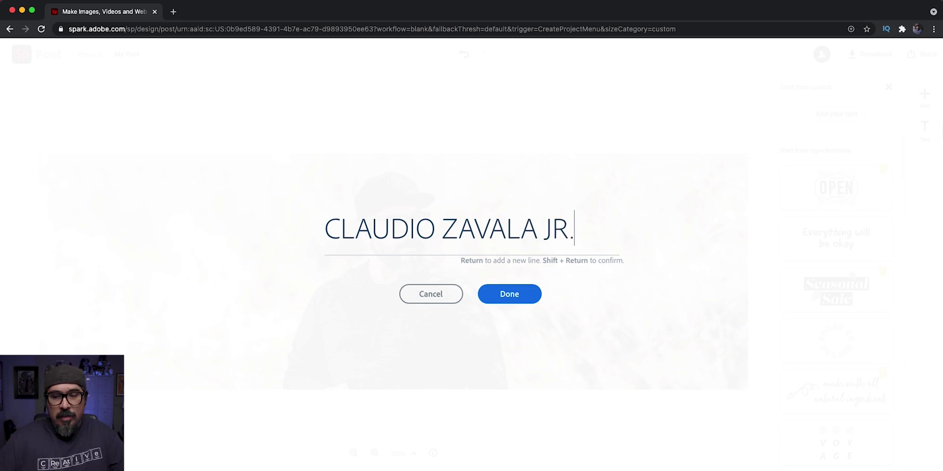
- Enter the person's full name as a heading, widen it onto one line and nudge it right of the man
click(514, 299)
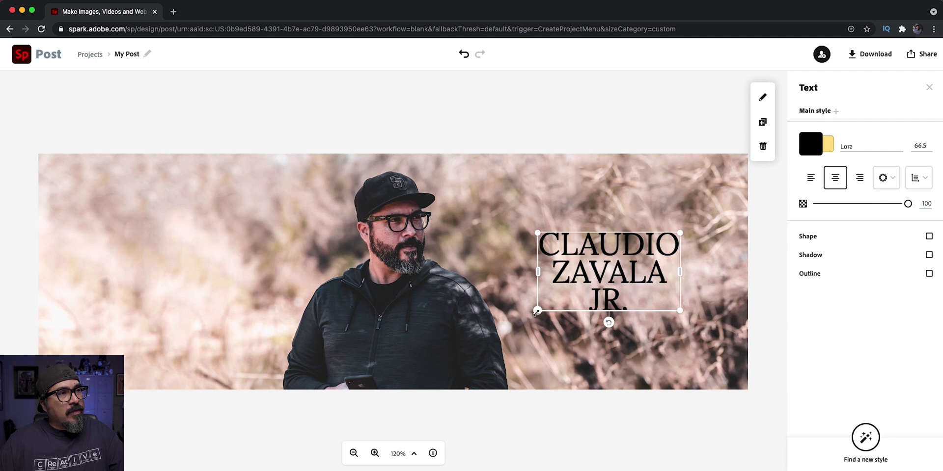
drag(537, 312, 440, 254)
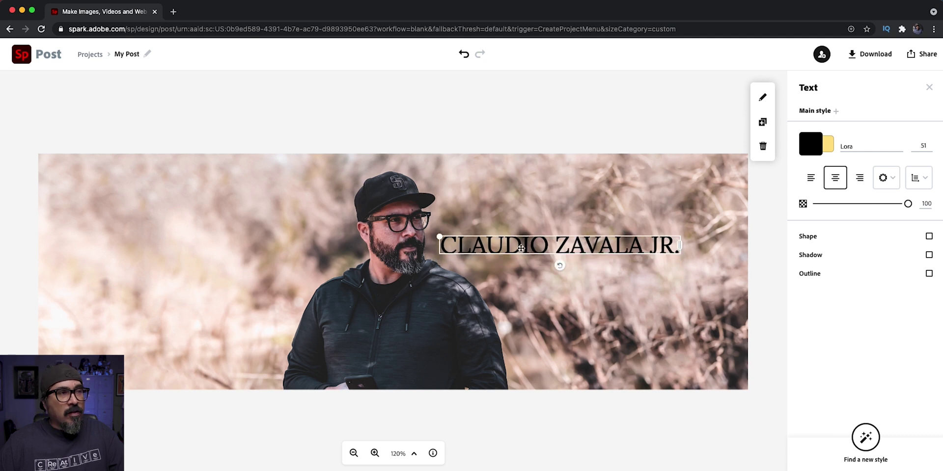
drag(521, 248, 530, 250)
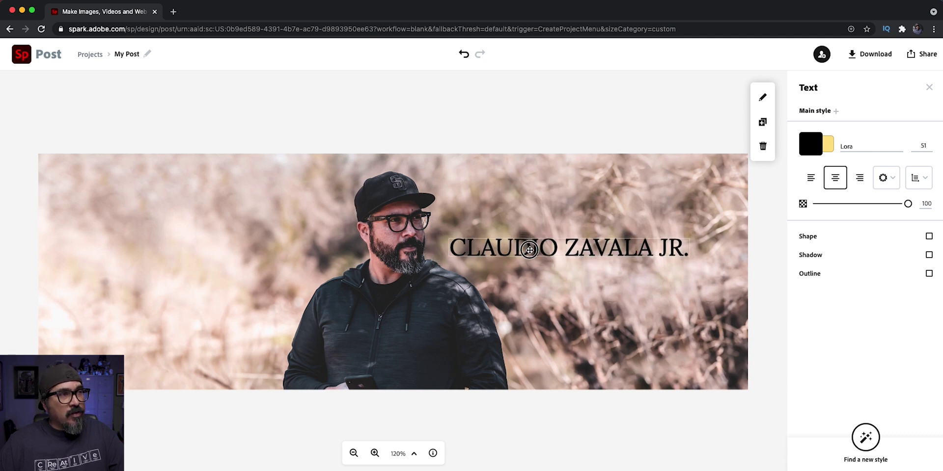
click(879, 145)
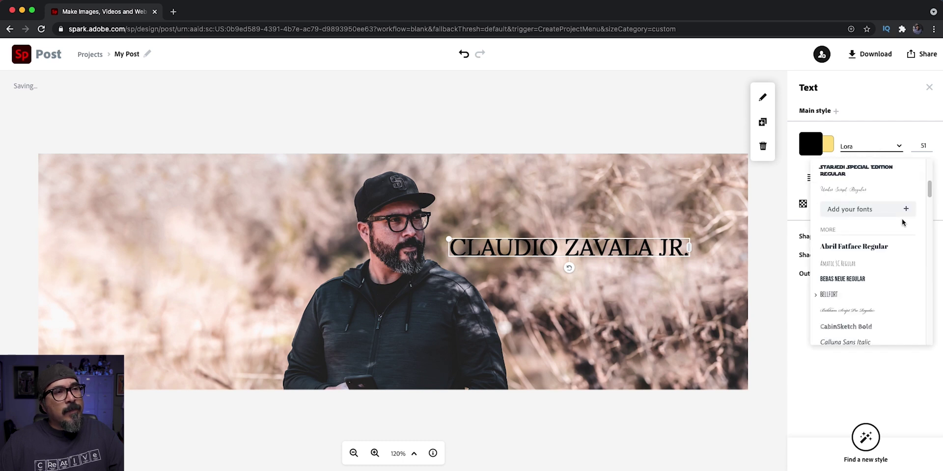
- Set the name heading in the Industry Inc Base font
click(889, 192)
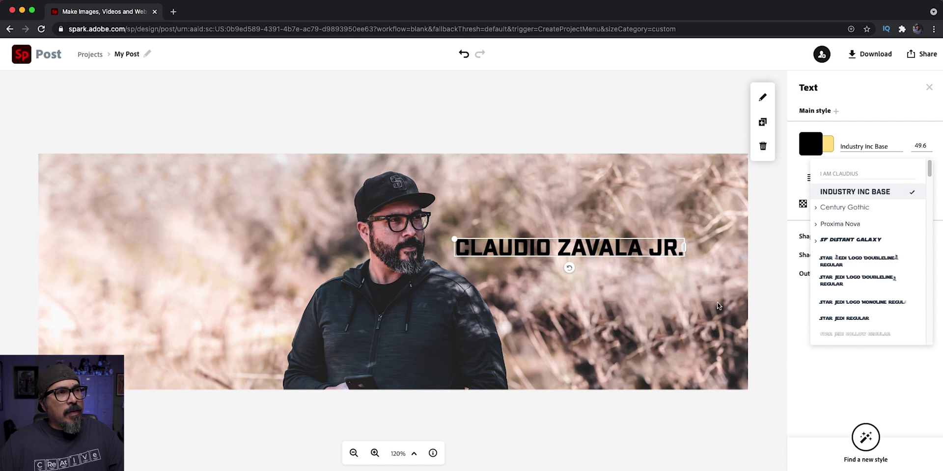
click(718, 305)
click(659, 241)
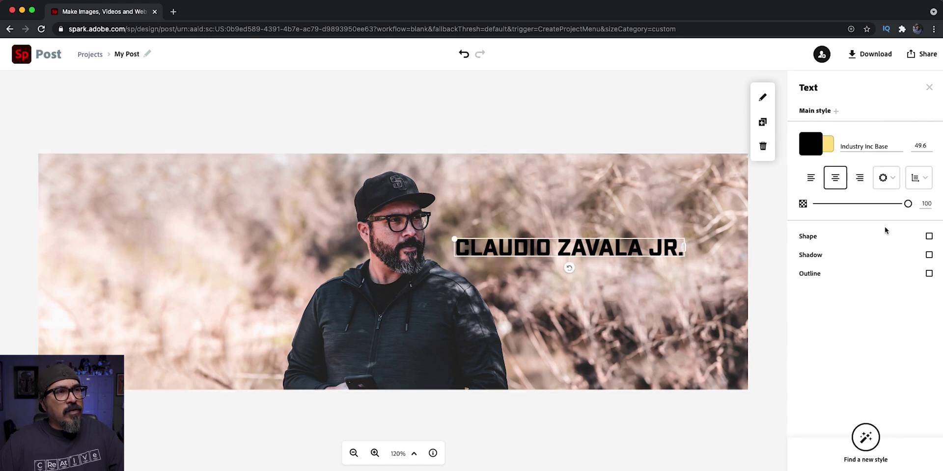
- Add a drop shadow to the name title and make its effect colour white
click(927, 257)
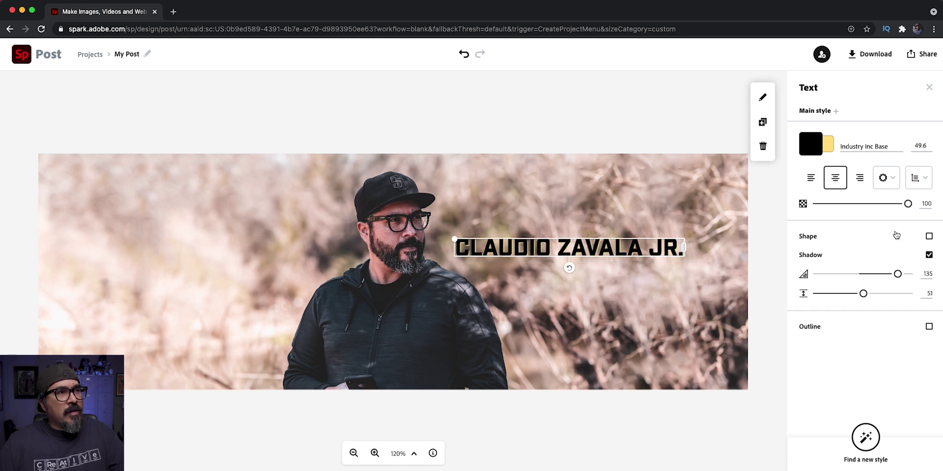
click(825, 145)
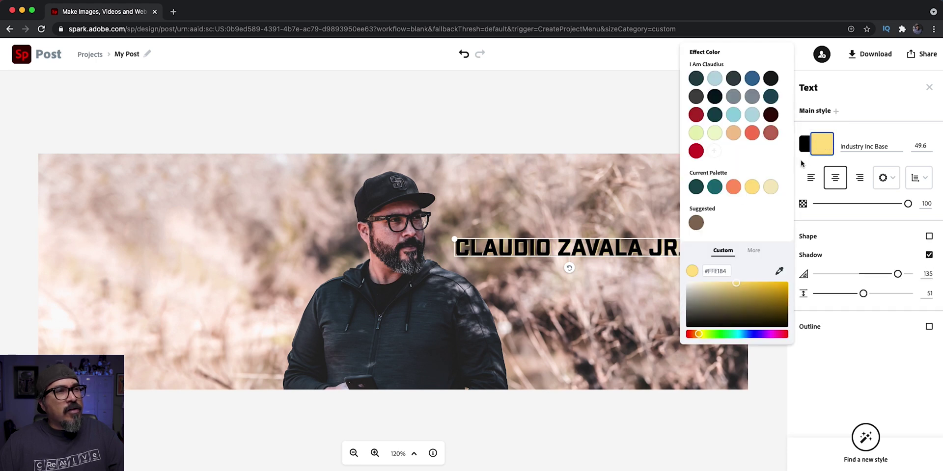
click(749, 251)
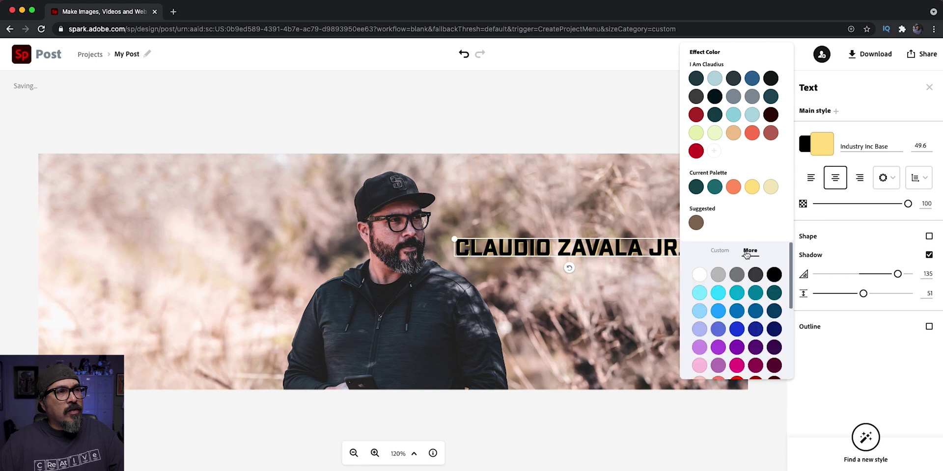
click(699, 274)
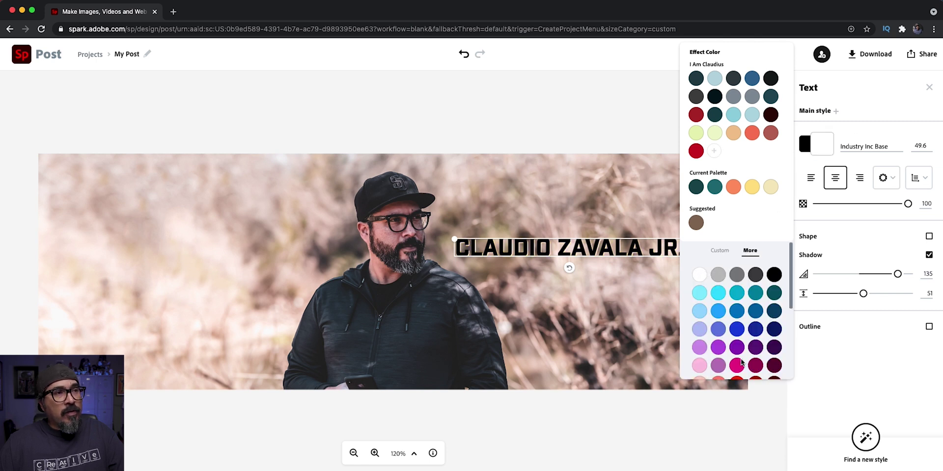
click(663, 281)
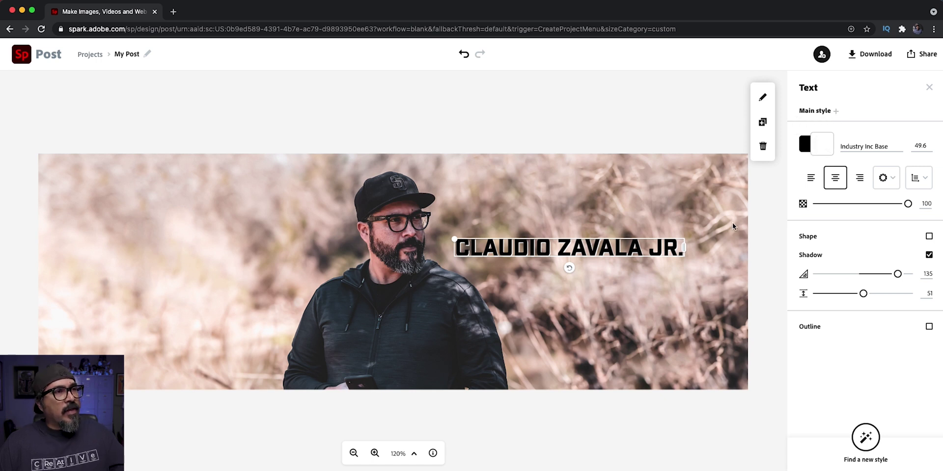
click(711, 139)
- Duplicate the name title, move the copy just below it and change its text to MEDIA AND MORE
click(672, 248)
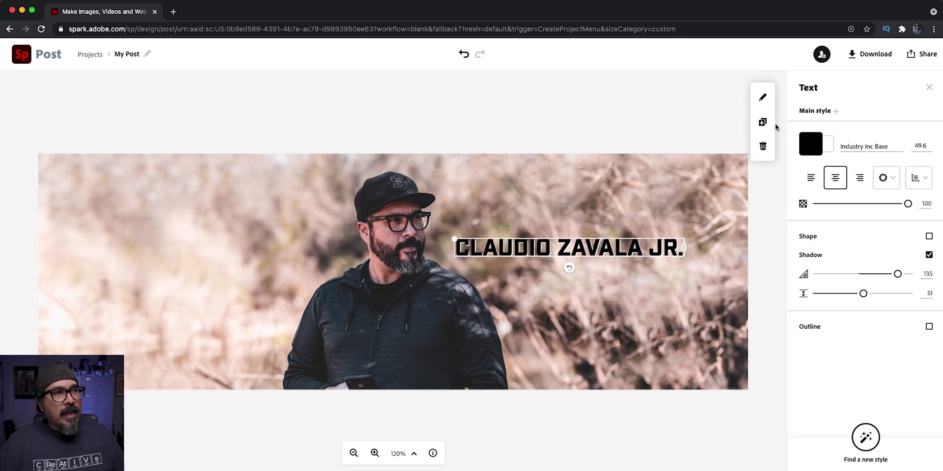
click(762, 122)
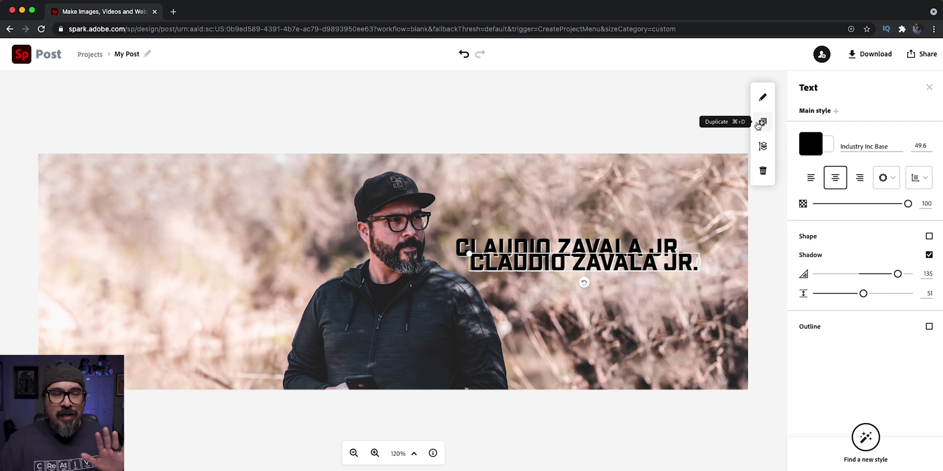
drag(649, 260, 655, 274)
double_click(654, 274)
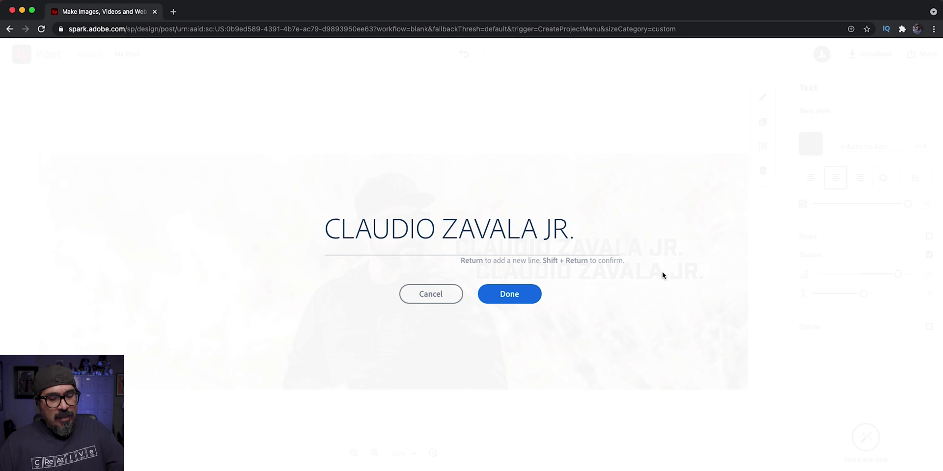
key(super+a)
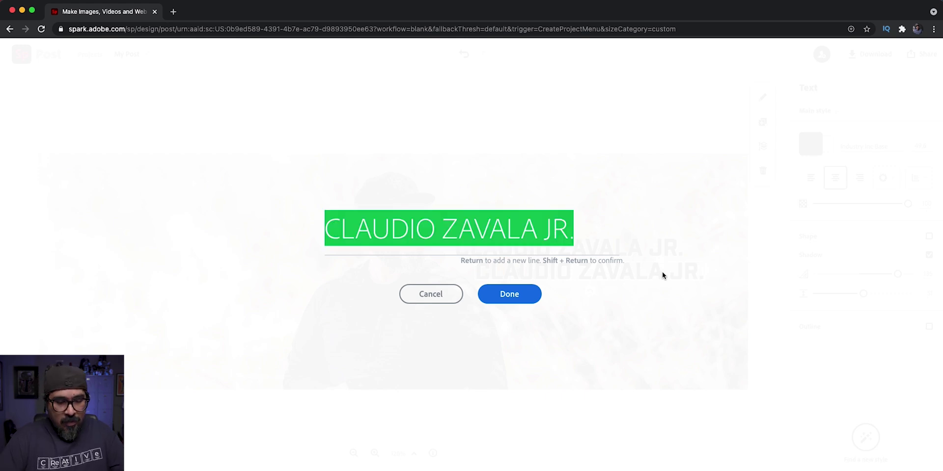
text(MEDIA A)
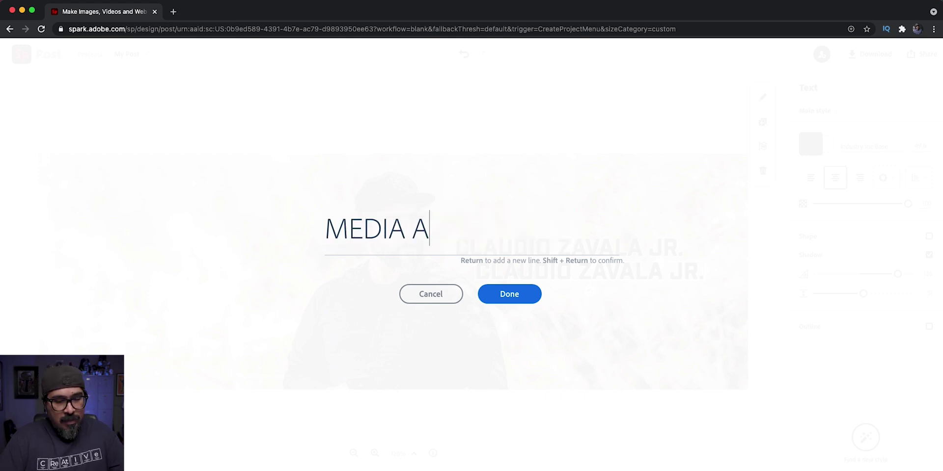
text(ND MORE)
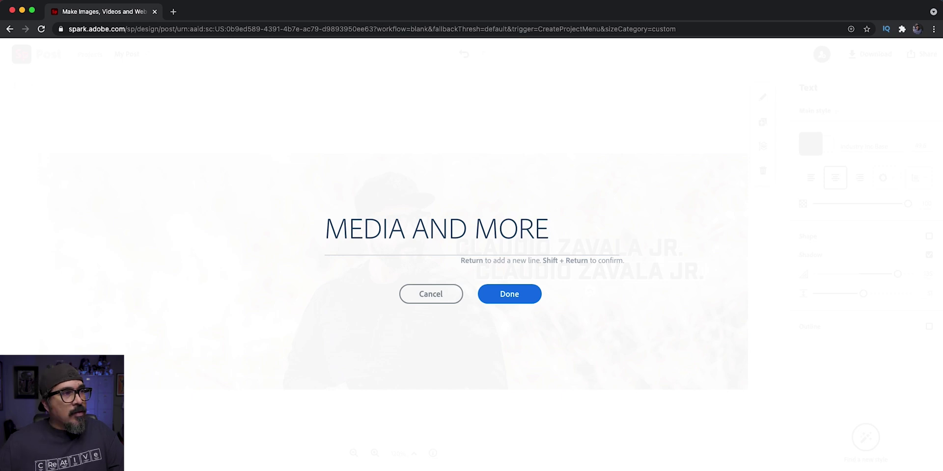
click(509, 296)
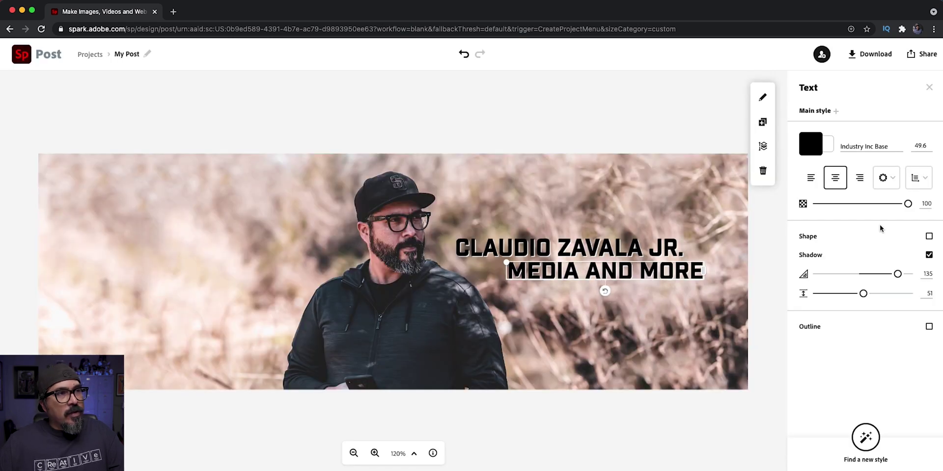
- Give MEDIA AND MORE font size 25, then enlarge it to 32.5 and centre it under the name
mouse_move(907, 203)
mouse_down()
mouse_move(850, 213)
mouse_move(906, 187)
mouse_move(908, 202)
mouse_up()
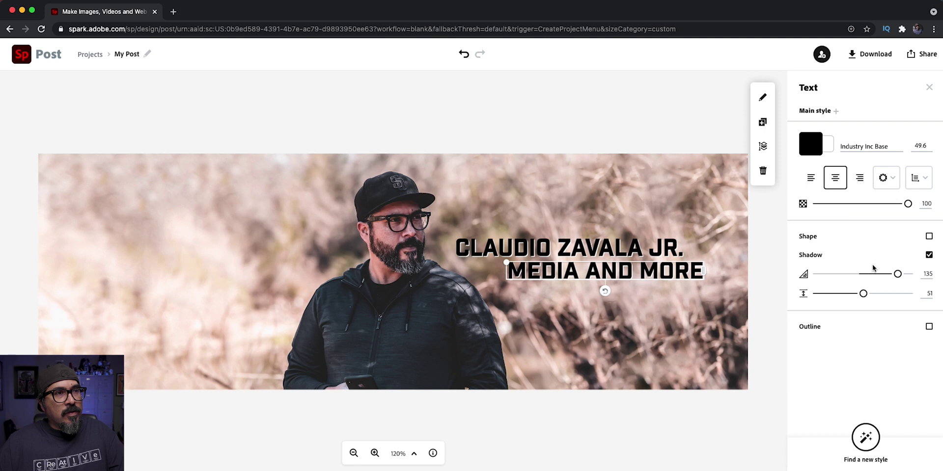
click(914, 146)
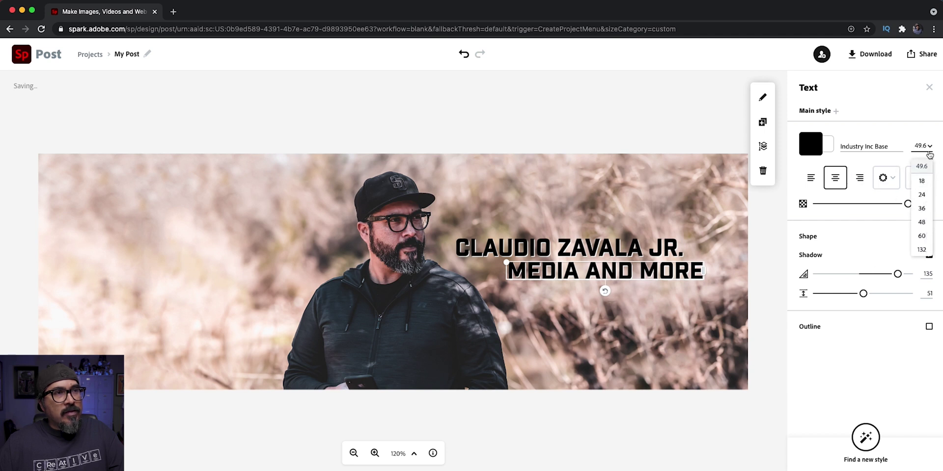
double_click(921, 145)
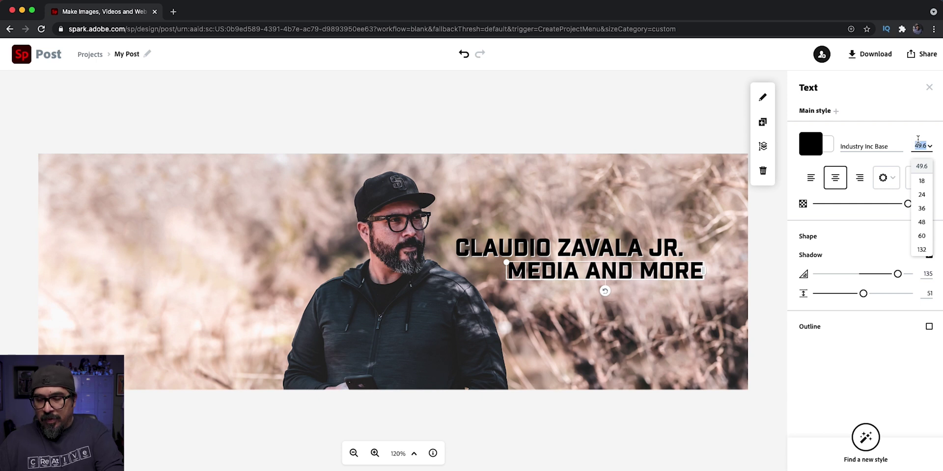
text(25)
key(Return)
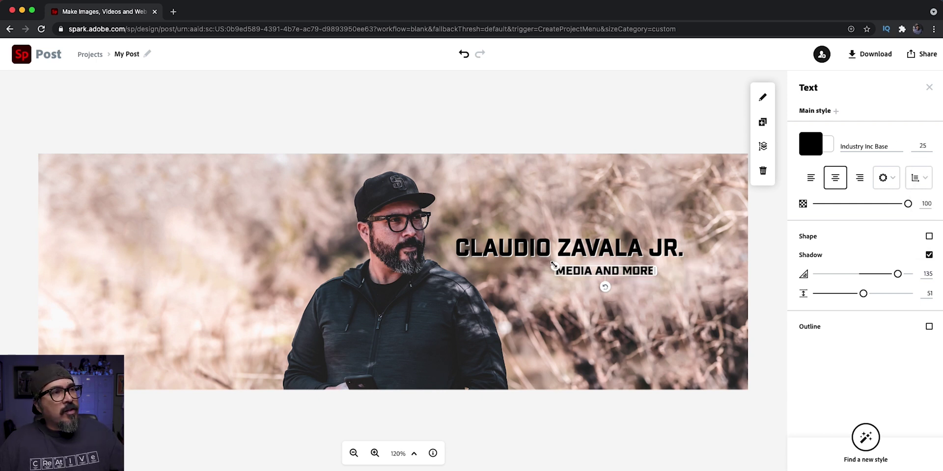
mouse_move(553, 265)
mouse_down()
mouse_move(524, 248)
mouse_move(547, 273)
mouse_move(537, 272)
mouse_up()
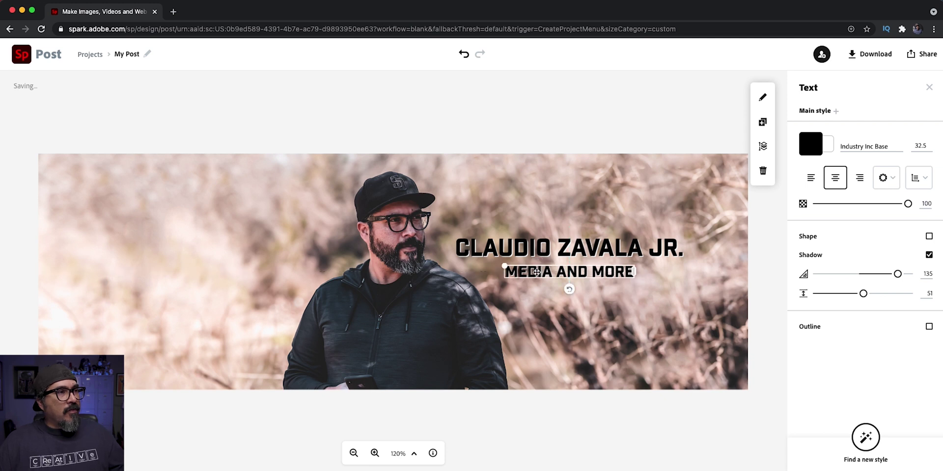
click(577, 409)
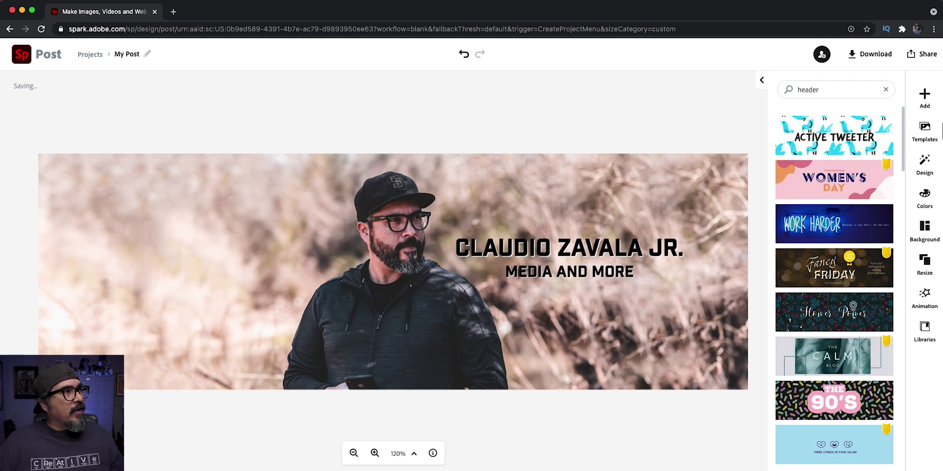
- Change the project title from My Post to TWITTER_HEADER
click(126, 51)
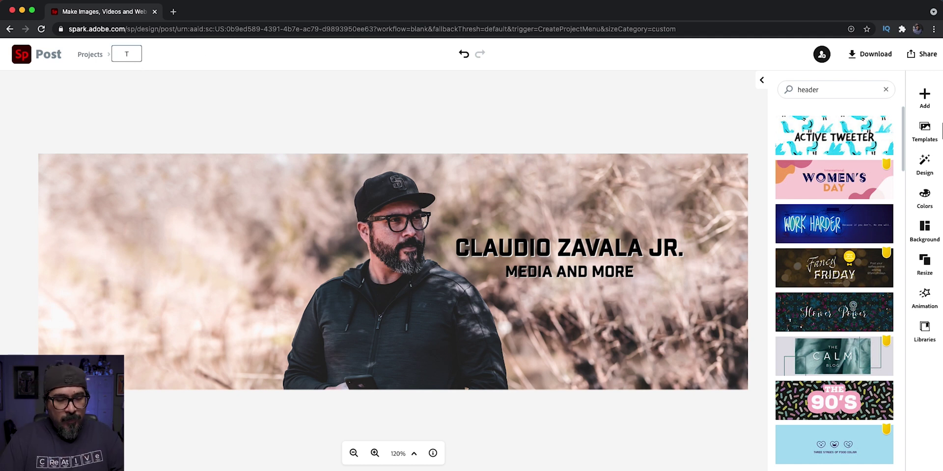
text(TWITTER)
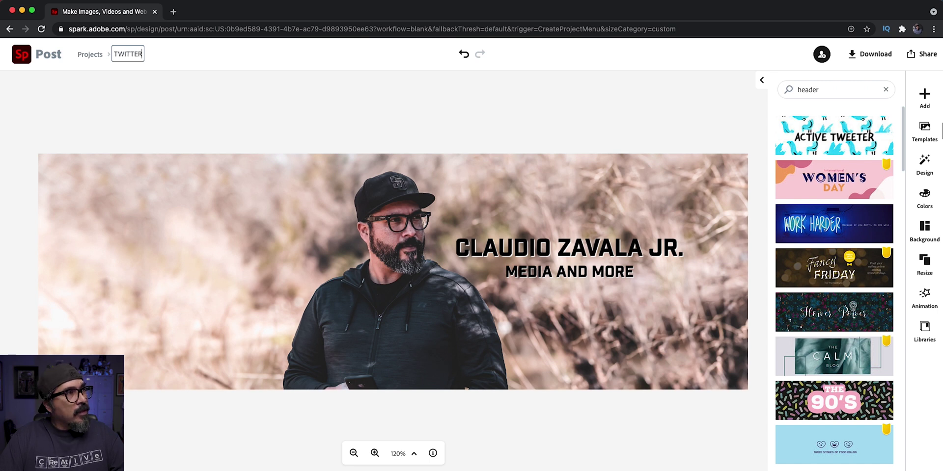
text(_HEADER)
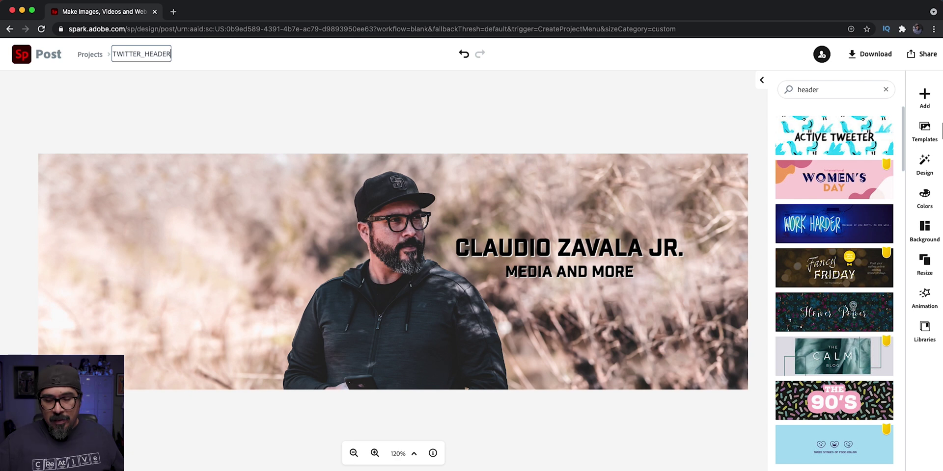
key(Return)
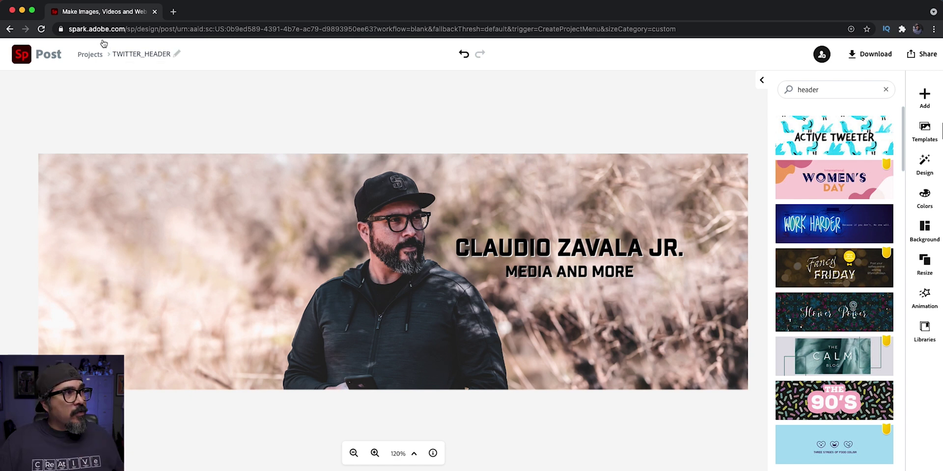
- Return to Projects, enter the HEADERS_BANNERS folder and bring up the TWITTER_HEADER project's options
click(88, 57)
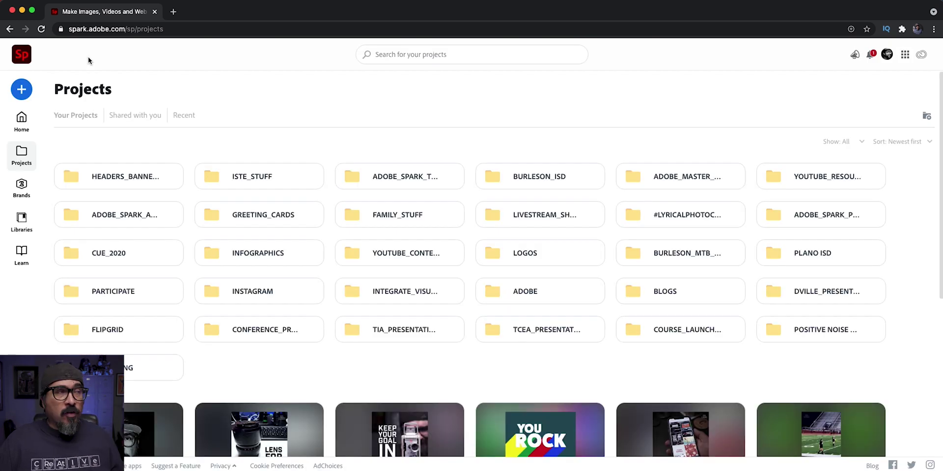
click(119, 177)
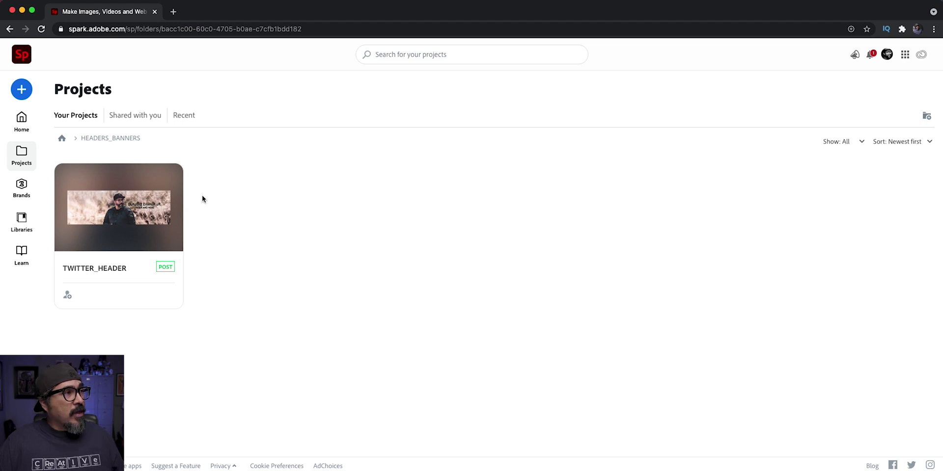
mouse_move(172, 182)
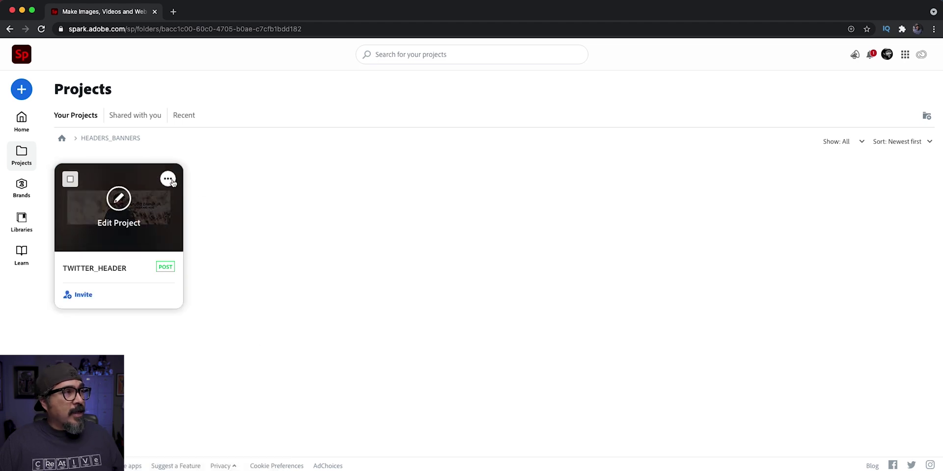
click(168, 179)
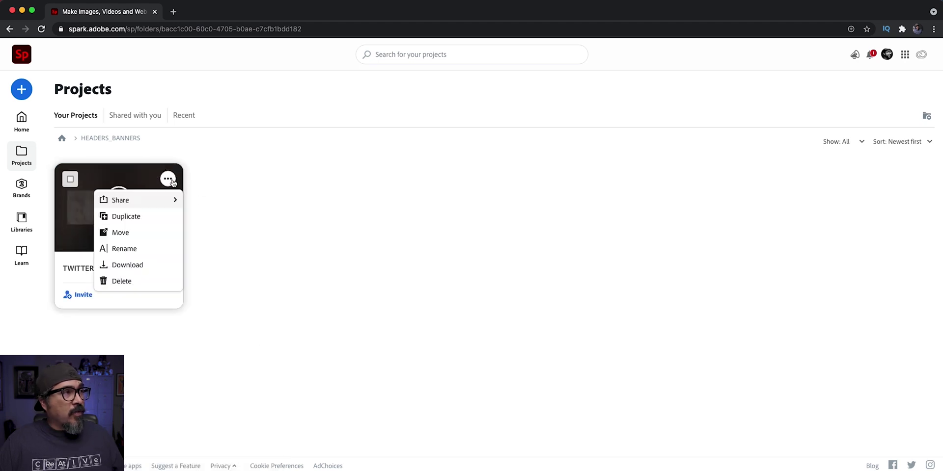
- Duplicate TWITTER_HEADER as FACEBOOK_HEADER and open the new copy for editing
click(169, 216)
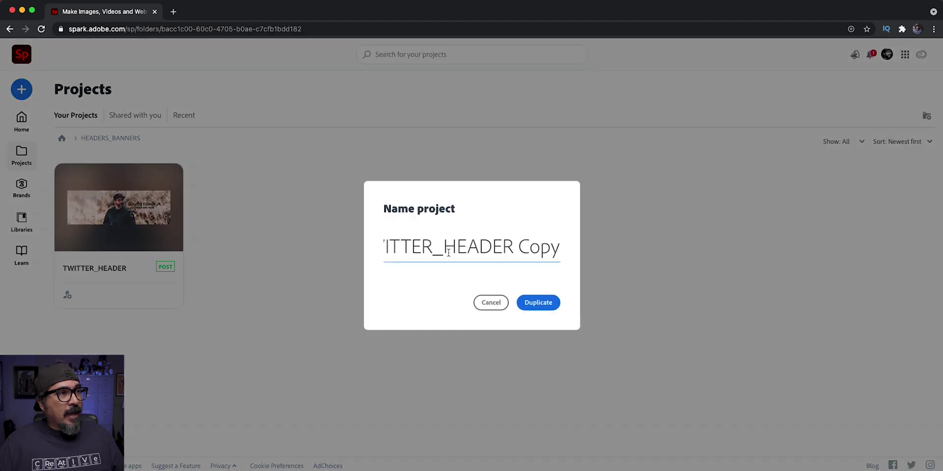
key(BackSpace)
key(BackSpace)
key(BackSpace)
key(BackSpace)
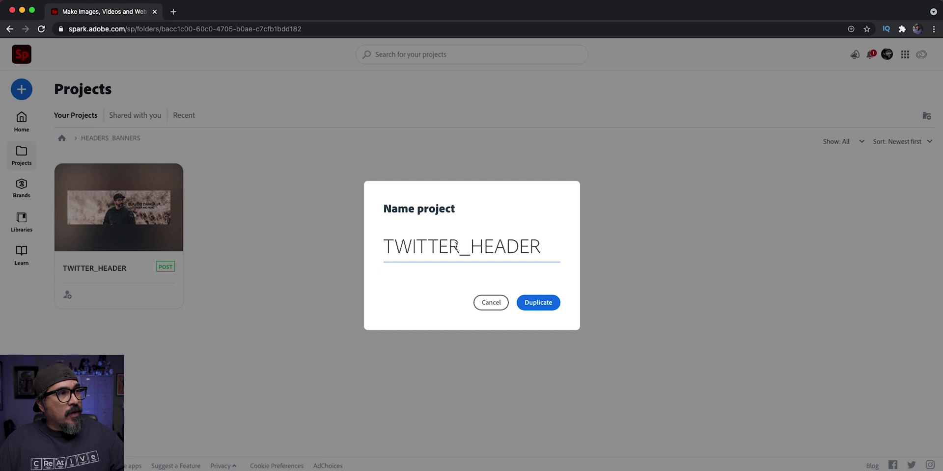
drag(456, 247, 340, 252)
text(FACE)
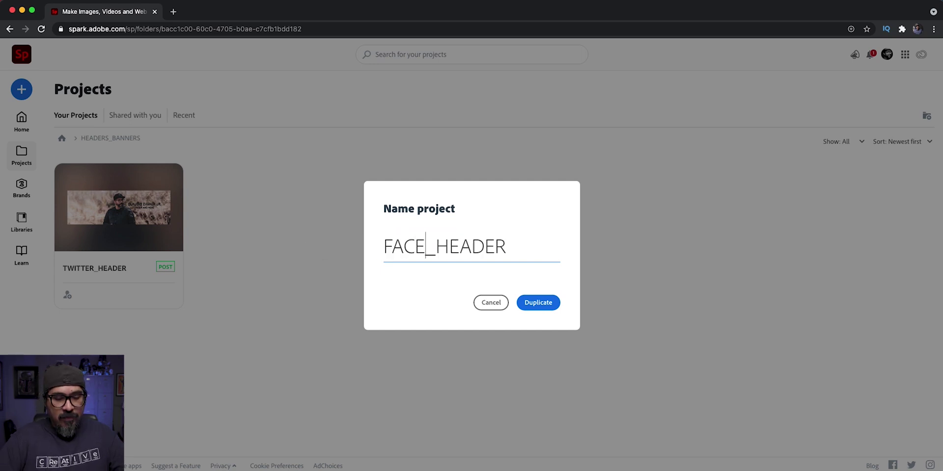
text(BOOK)
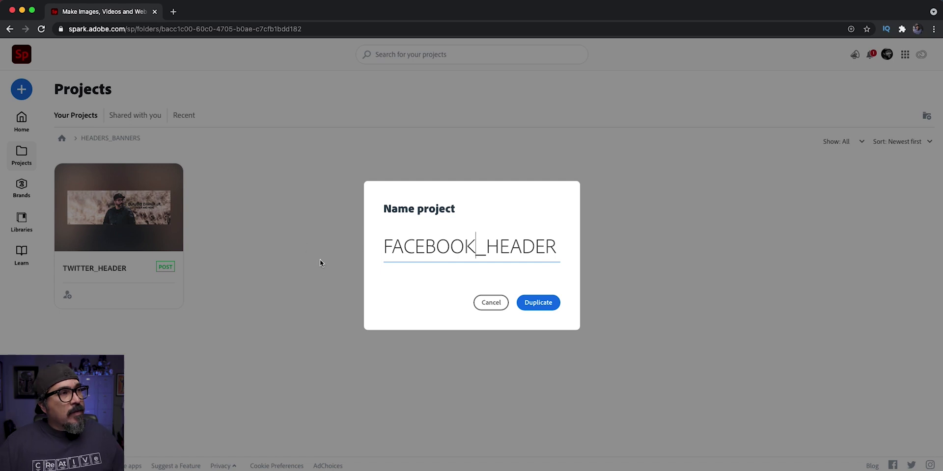
click(552, 302)
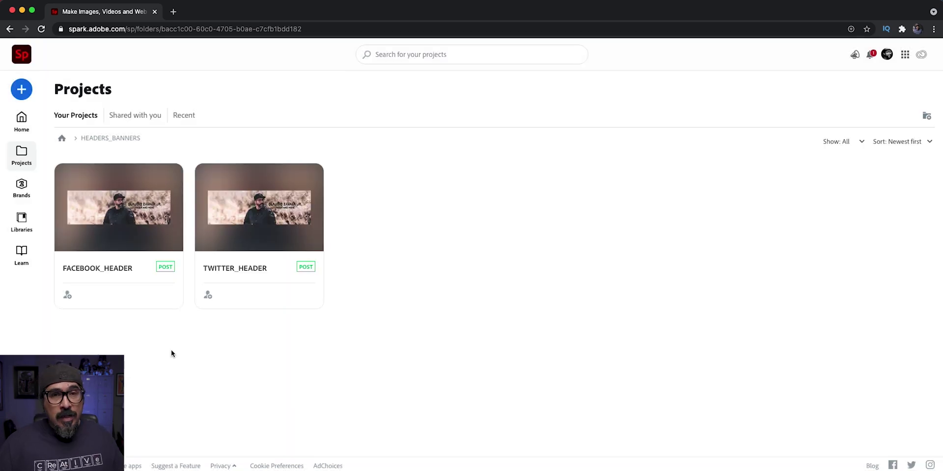
mouse_move(110, 244)
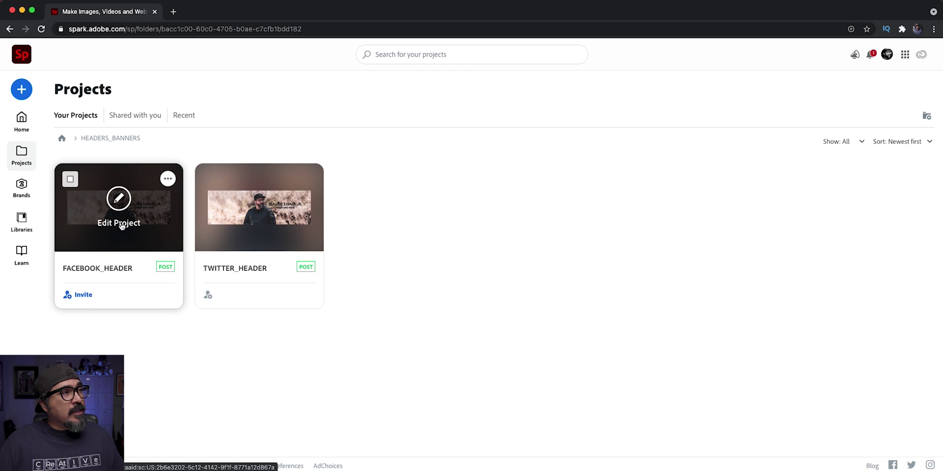
click(116, 199)
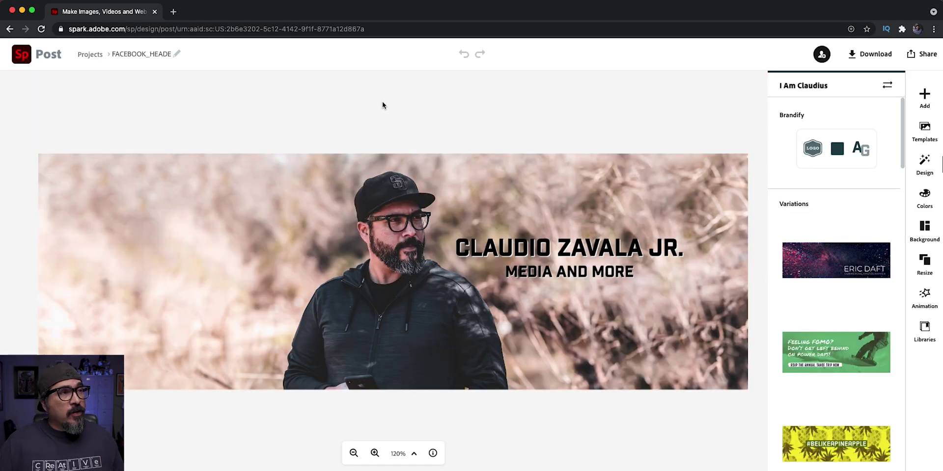
- Resize the design to the LinkedIn Profile cover preset and drag the photo slightly down
click(925, 268)
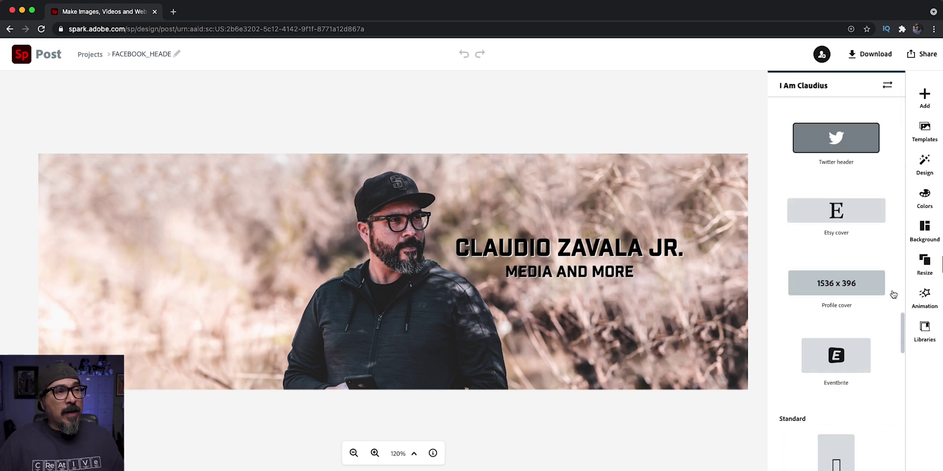
scroll(862, 329, up, 1)
scroll(861, 328, up, 1)
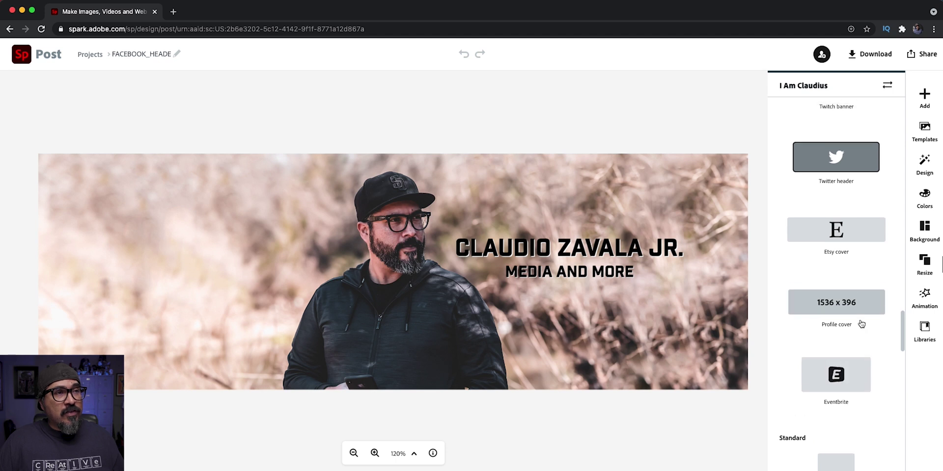
click(863, 314)
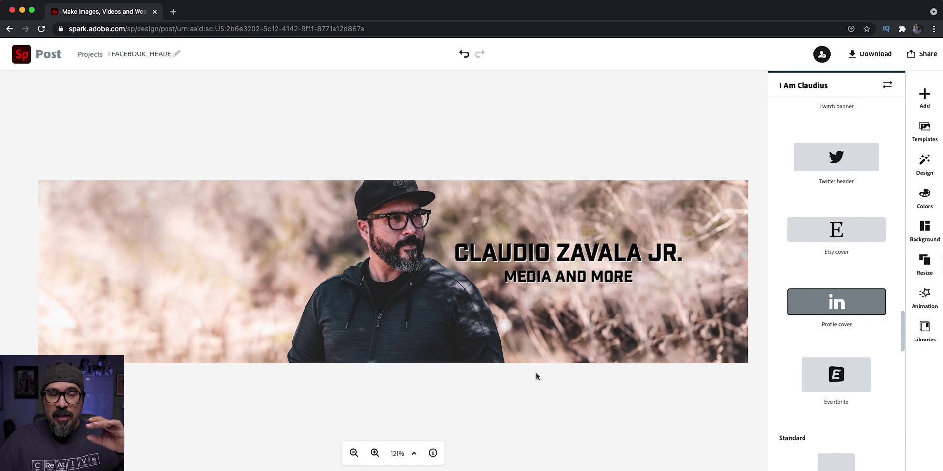
click(399, 285)
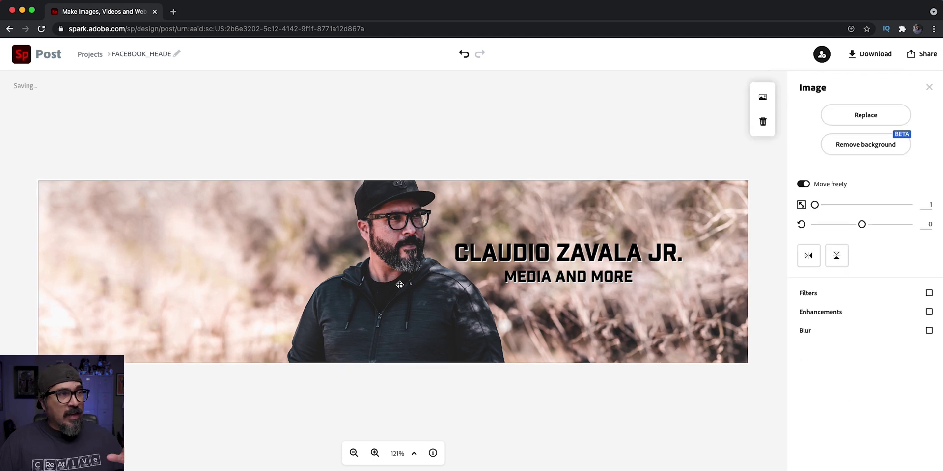
mouse_move(399, 285)
mouse_down()
mouse_move(401, 324)
mouse_move(399, 293)
mouse_up()
- Rename the project from FACEBOOK_HEADER to LINKEDIN_PROFILE_COVER and return to the projects list
click(147, 54)
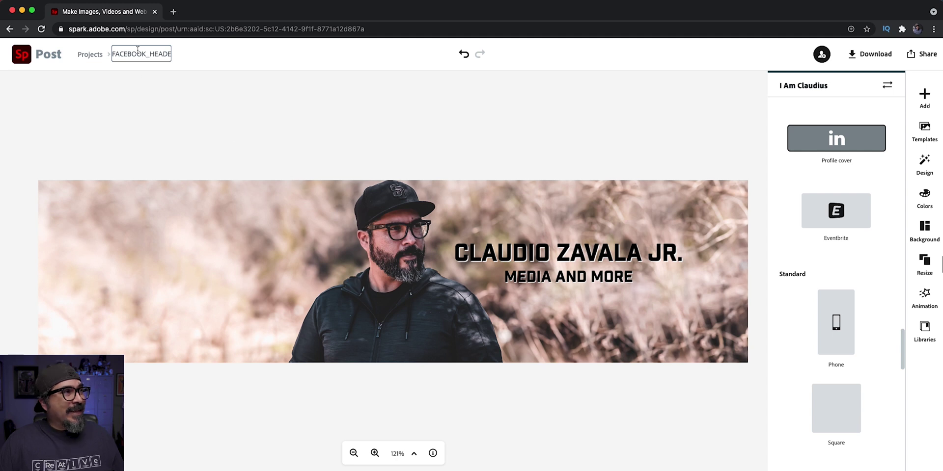
drag(144, 54, 95, 61)
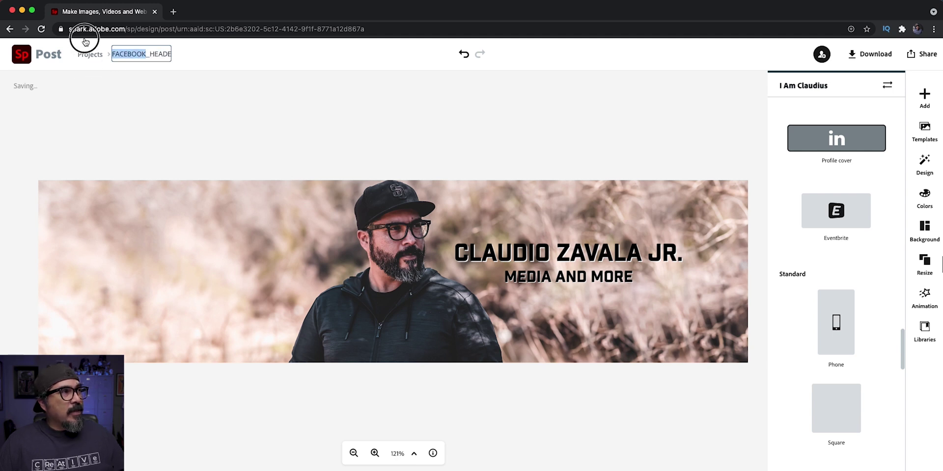
text(LINKED)
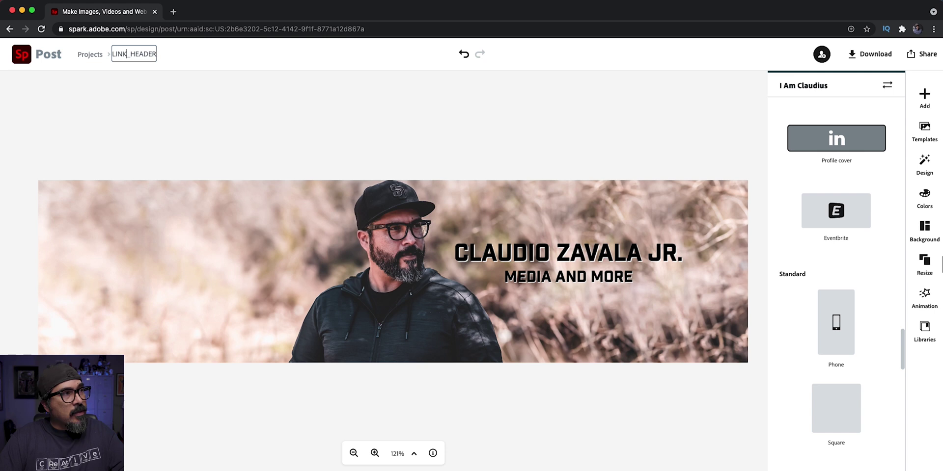
text(IN)
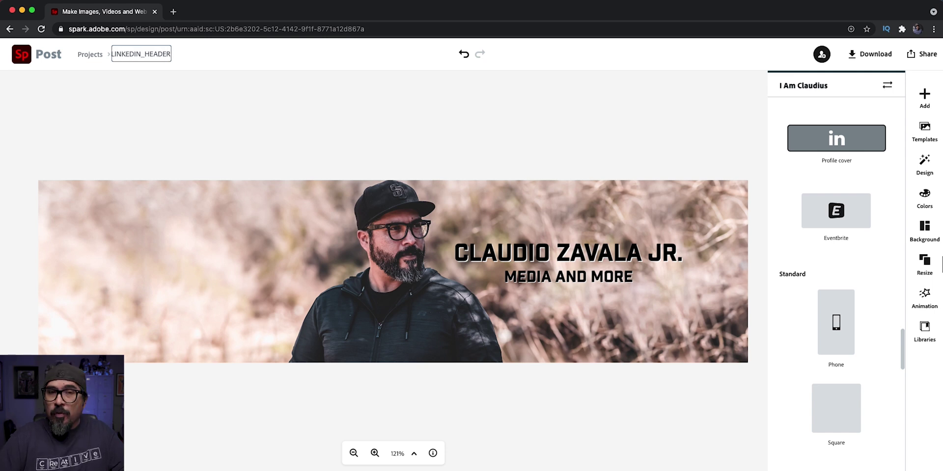
key(BackSpace)
key(BackSpace)
key(BackSpace)
key(BackSpace)
key(BackSpace)
key(BackSpace)
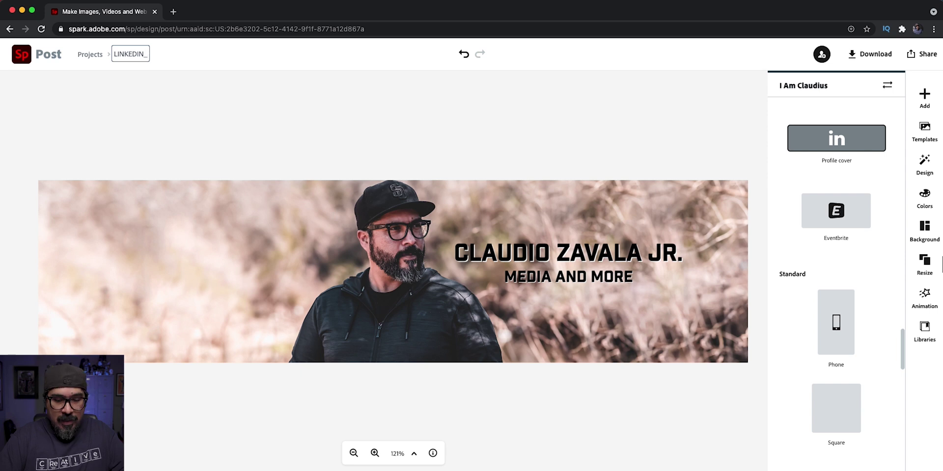
text(PROFIL)
key(BackSpace)
text(ILE_COVER)
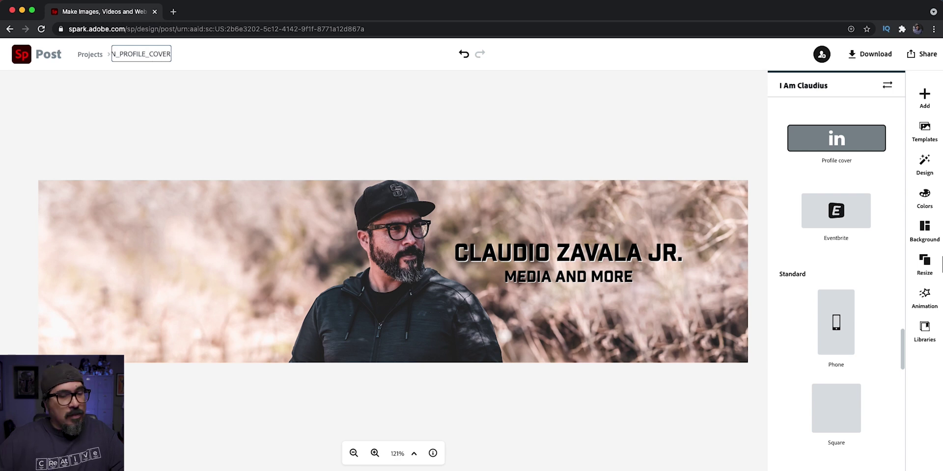
key(Return)
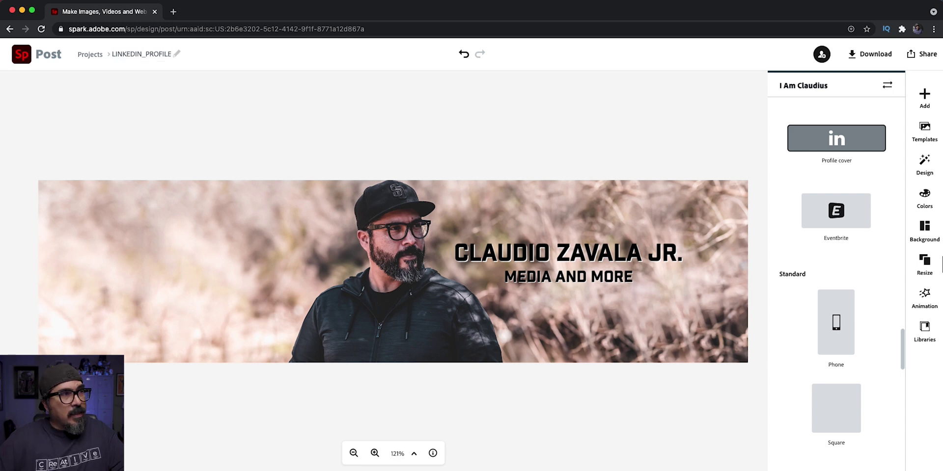
click(90, 54)
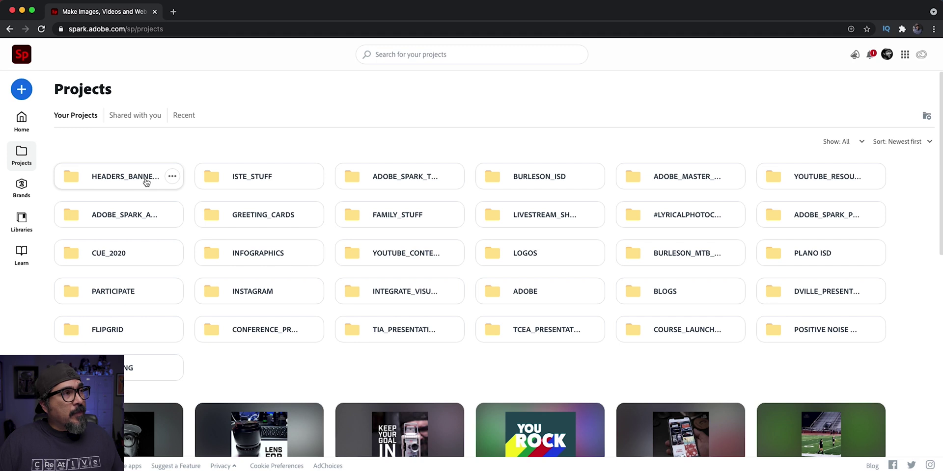
- In HEADERS_BANNERS, duplicate the LinkedIn cover project as TWITCH_BANNER and open it for editing
click(145, 182)
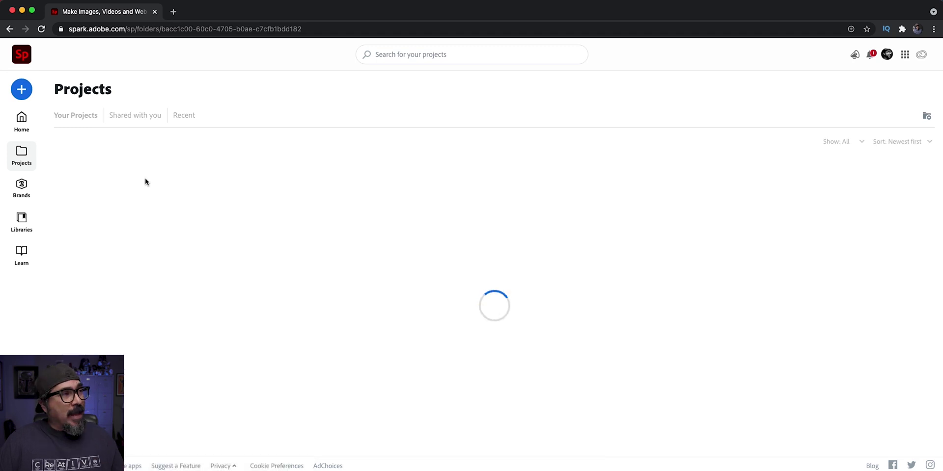
mouse_move(146, 182)
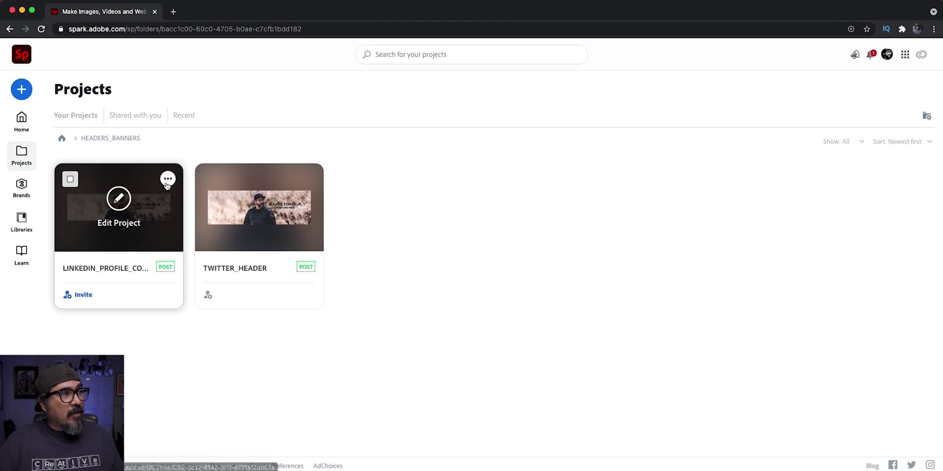
click(167, 178)
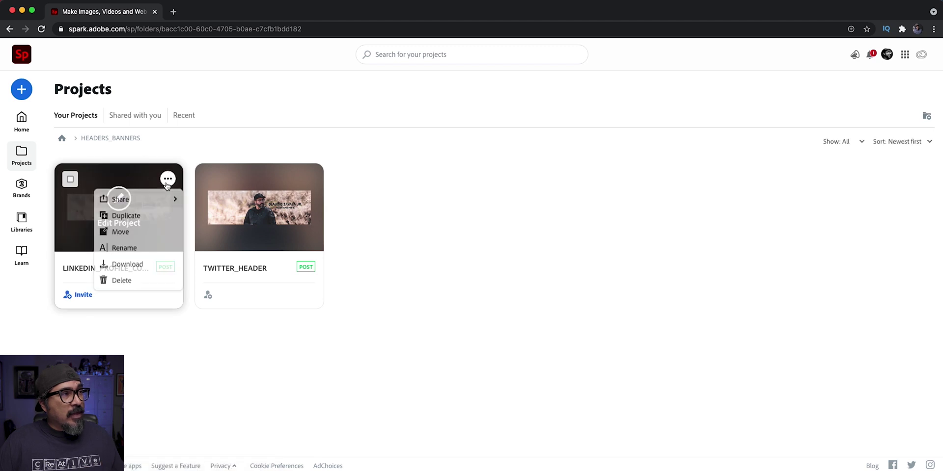
click(157, 215)
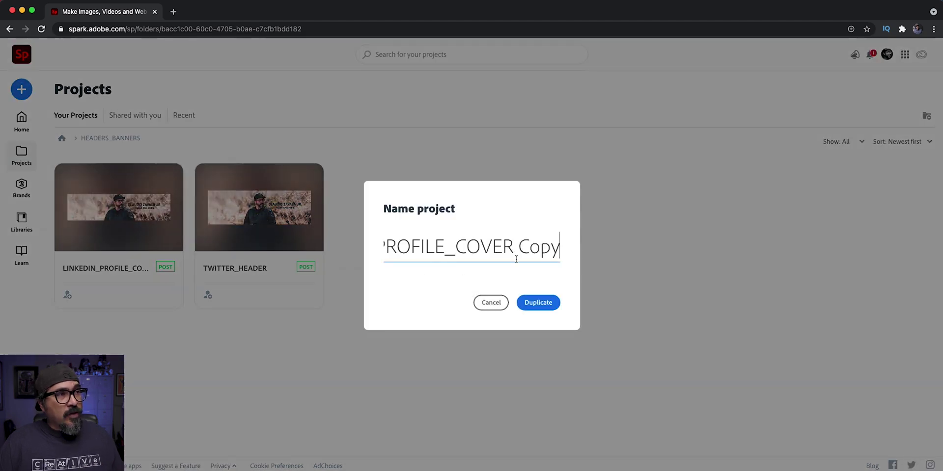
key(BackSpace)
key(BackSpace)
key(BackSpace)
key(BackSpace)
key(BackSpace)
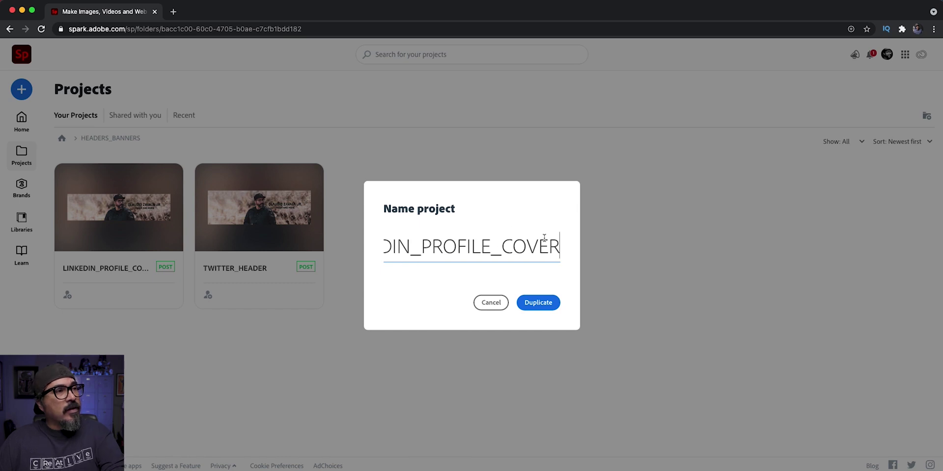
drag(417, 248, 343, 243)
key(BackSpace)
key(BackSpace)
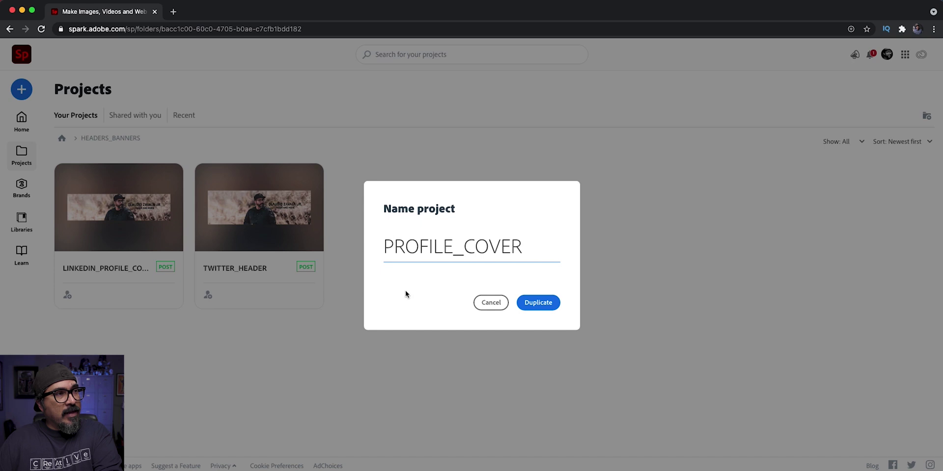
click(533, 302)
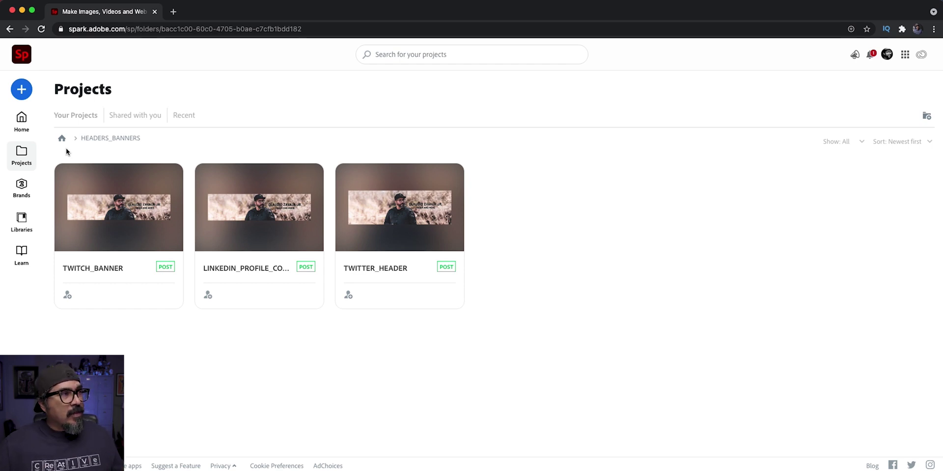
click(168, 179)
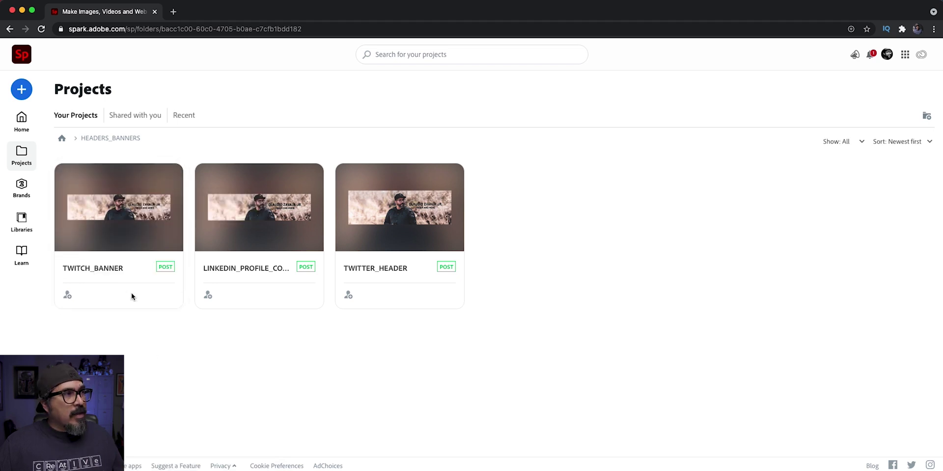
click(122, 206)
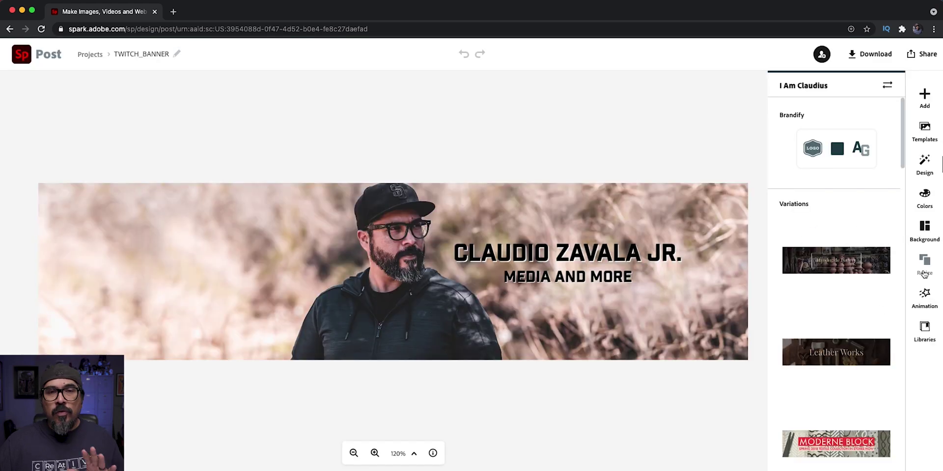
- Show the Resize presets for TWITCH_BANNER and scroll up to the Custom size tile
click(923, 273)
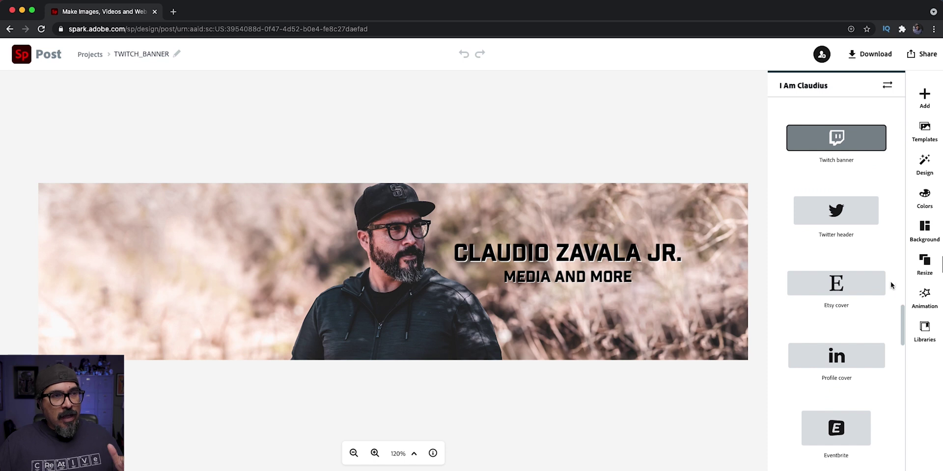
scroll(888, 287, down, 5)
scroll(887, 285, up, 5)
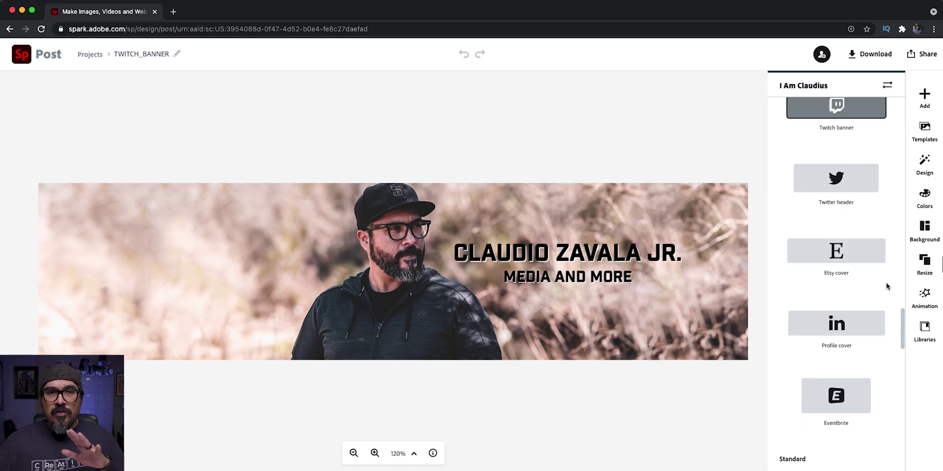
scroll(887, 287, up, 3)
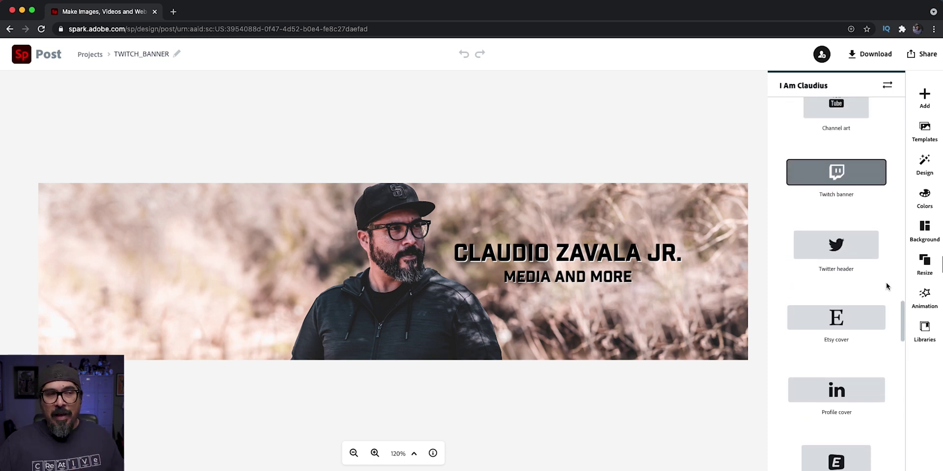
scroll(887, 287, up, 10)
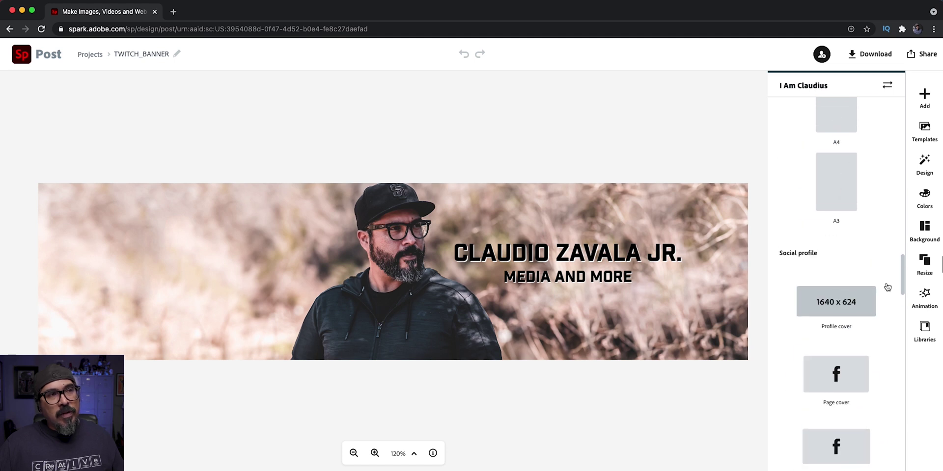
scroll(873, 283, up, 10)
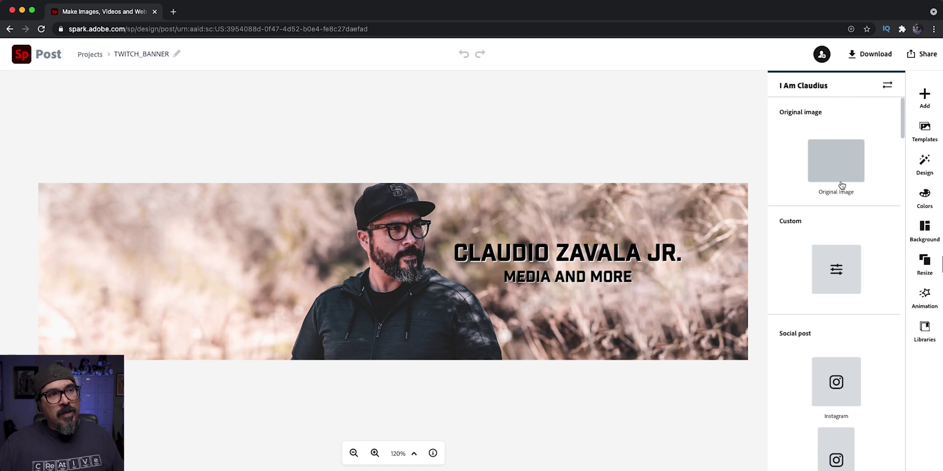
- Choose a custom size and put the cursor in the 1920 px Width field
click(831, 268)
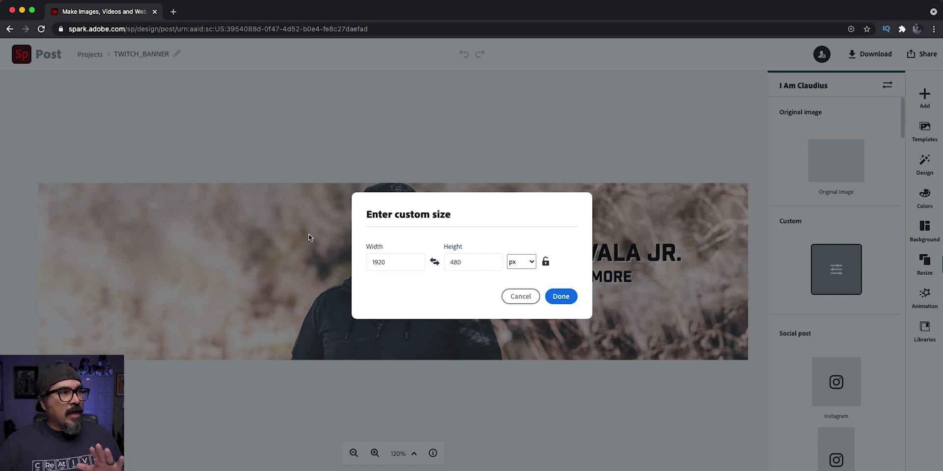
click(409, 260)
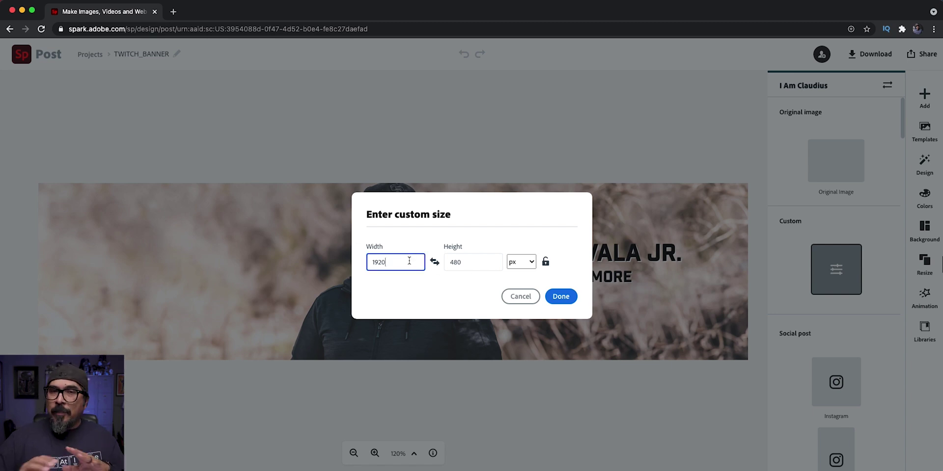